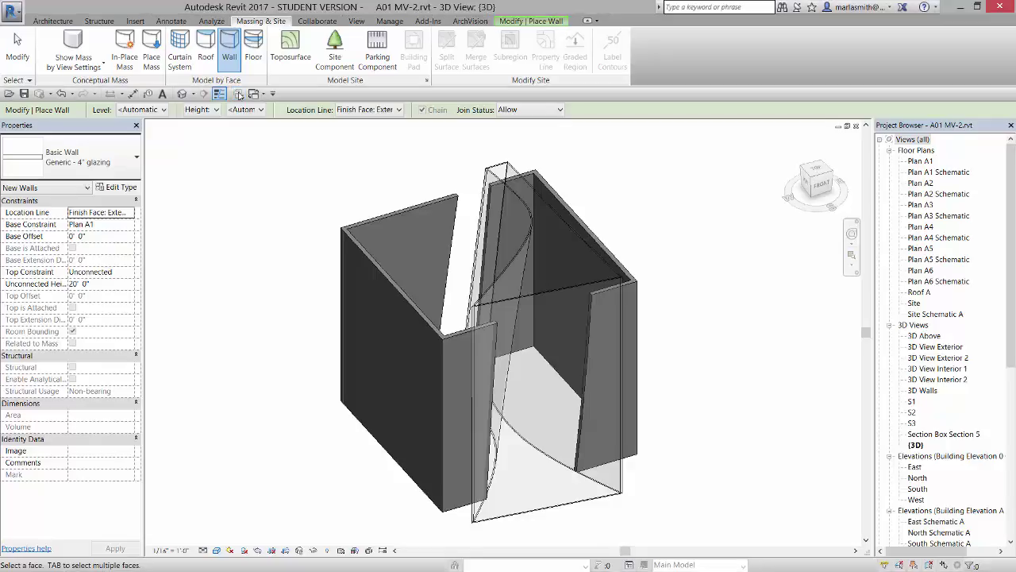
End the Wall by Face command, leaving the glazing walls standing on the mass.
key(Escape)
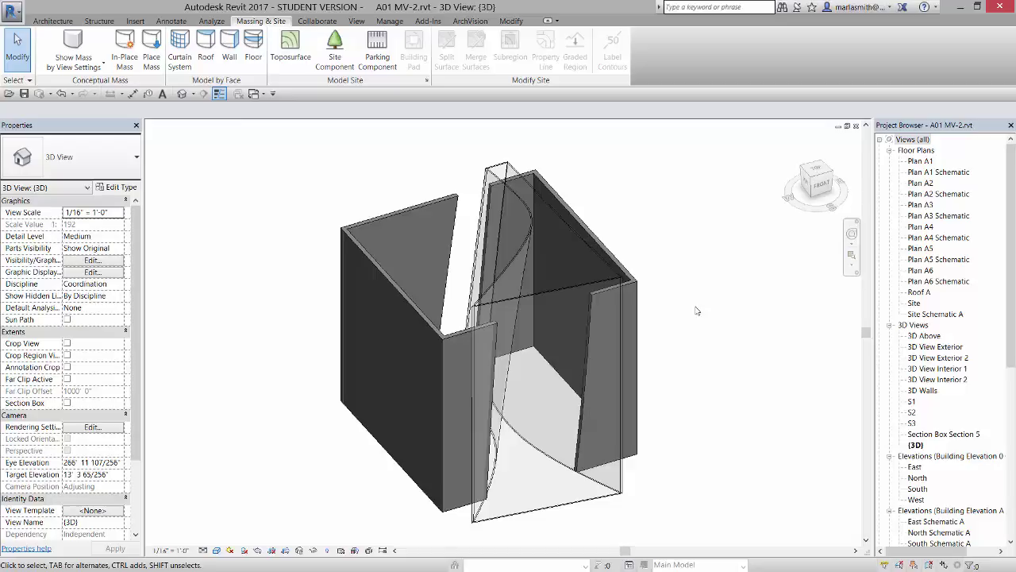
Duplicate the {3D} view in the Project Browser.
right_click(916, 448)
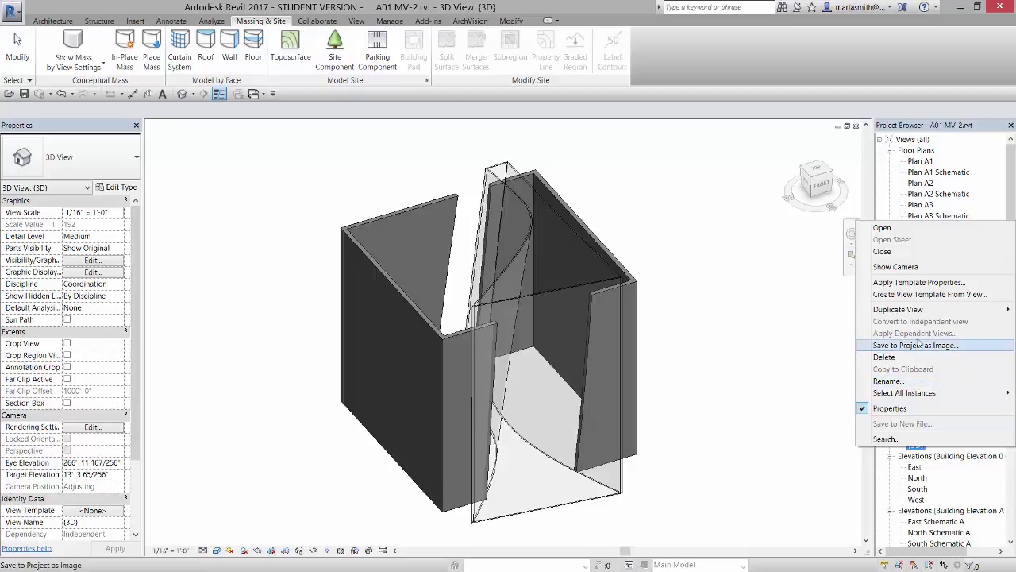
mouse_move(905, 309)
click(798, 312)
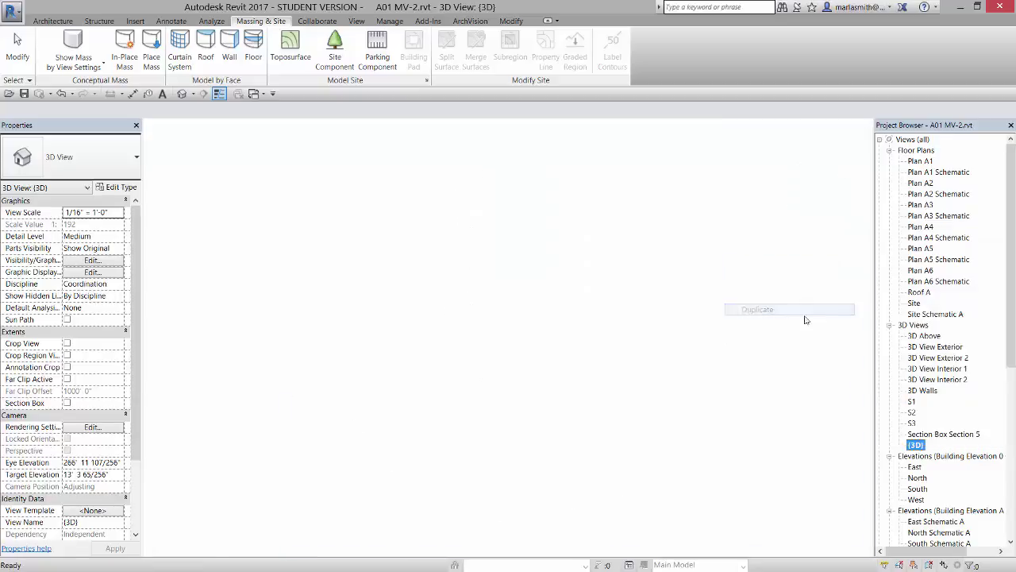
Rename the duplicated view to '3D Mass'.
right_click(928, 458)
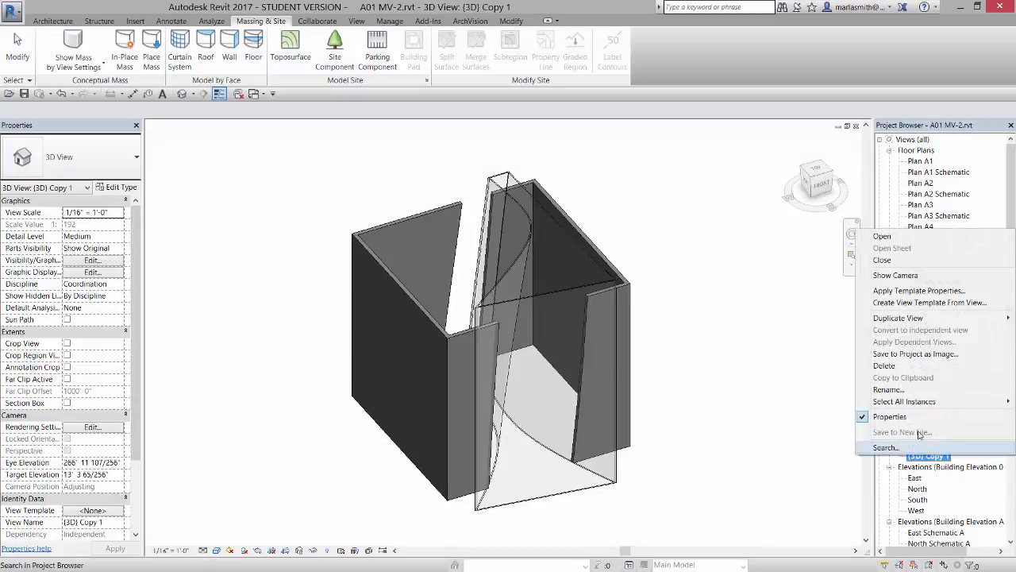
click(906, 389)
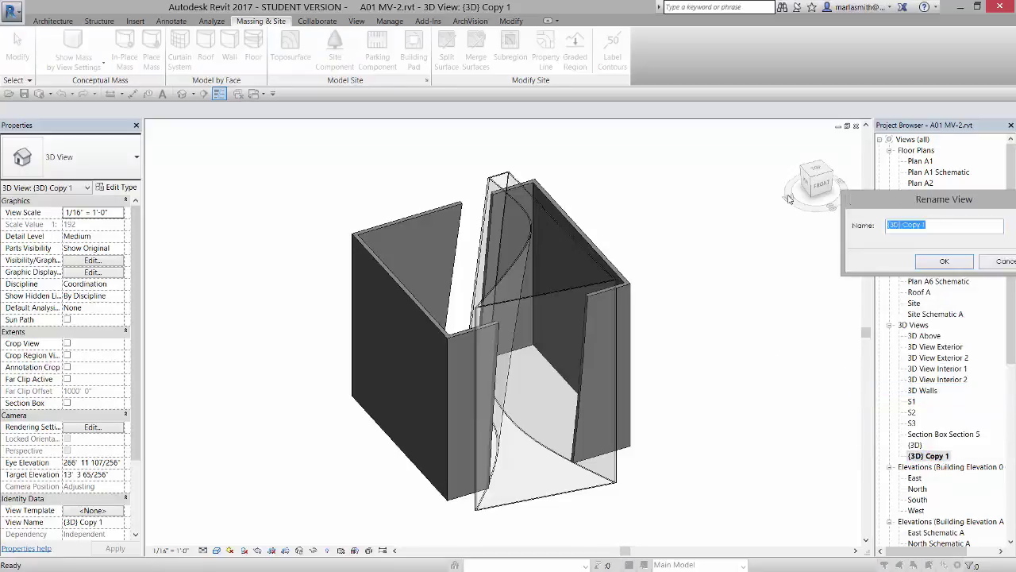
key(End)
key(shift+Left)
drag(664, 240, 635, 242)
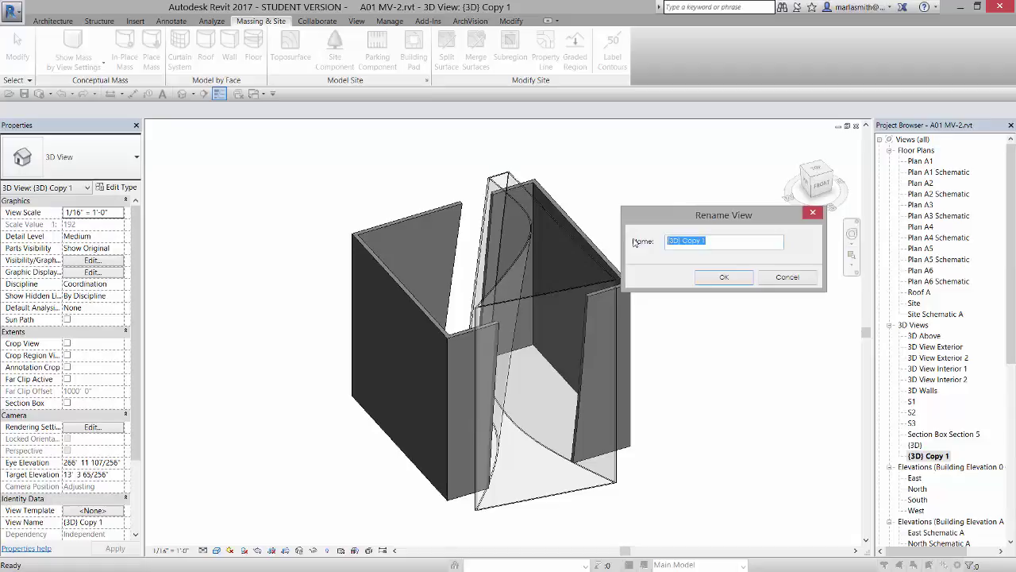
text(3D Mass)
key(Return)
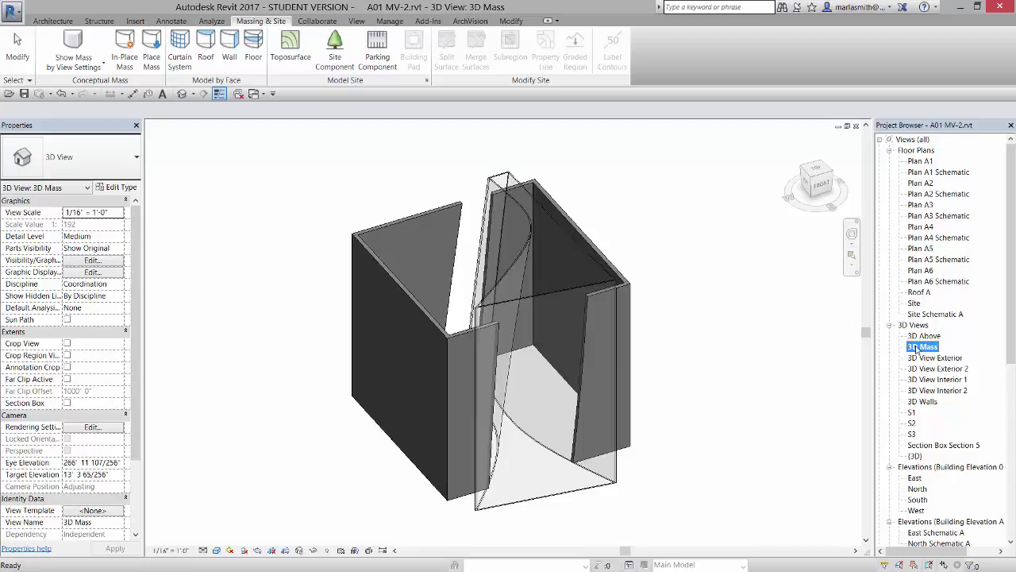
In the 3D Mass view's visibility settings, turn off all model categories except Mass.
click(729, 308)
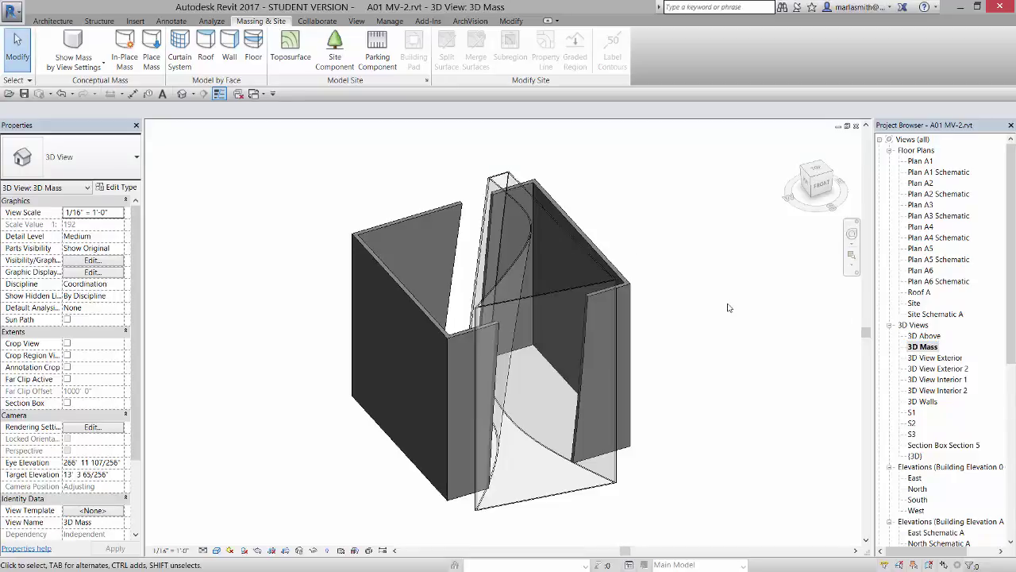
key(v)
key(v)
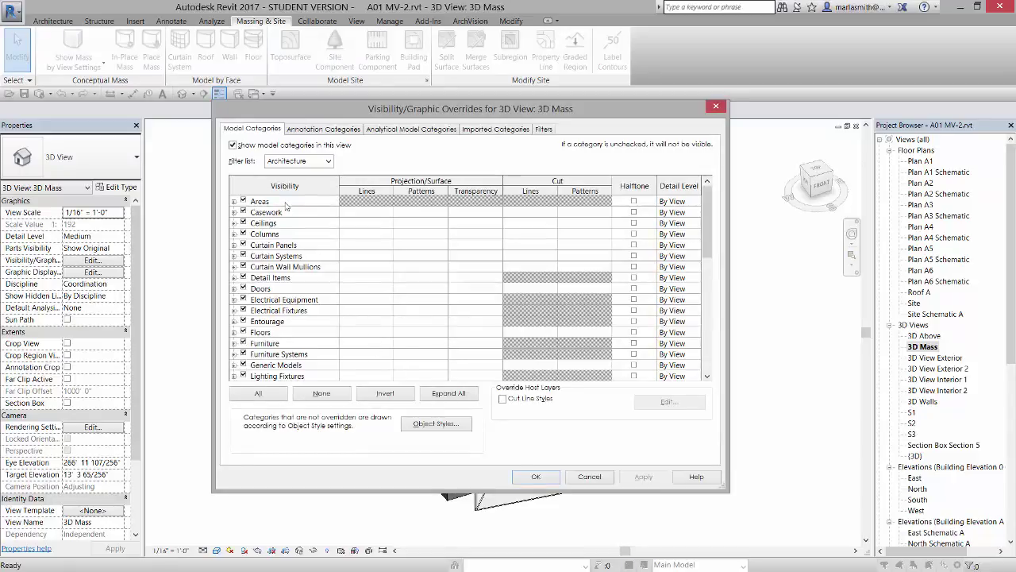
click(259, 395)
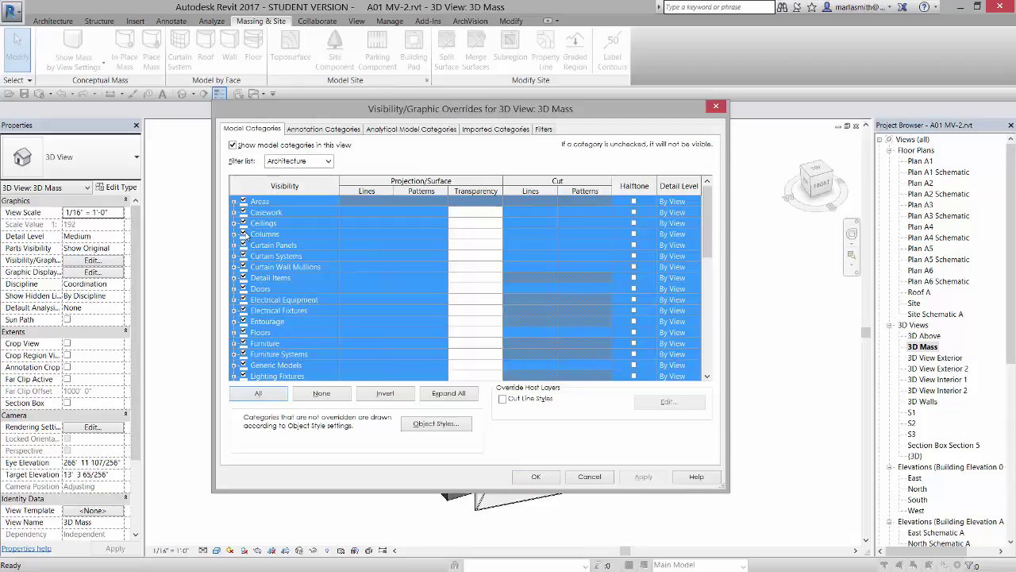
click(244, 234)
scroll(284, 302, down, 3)
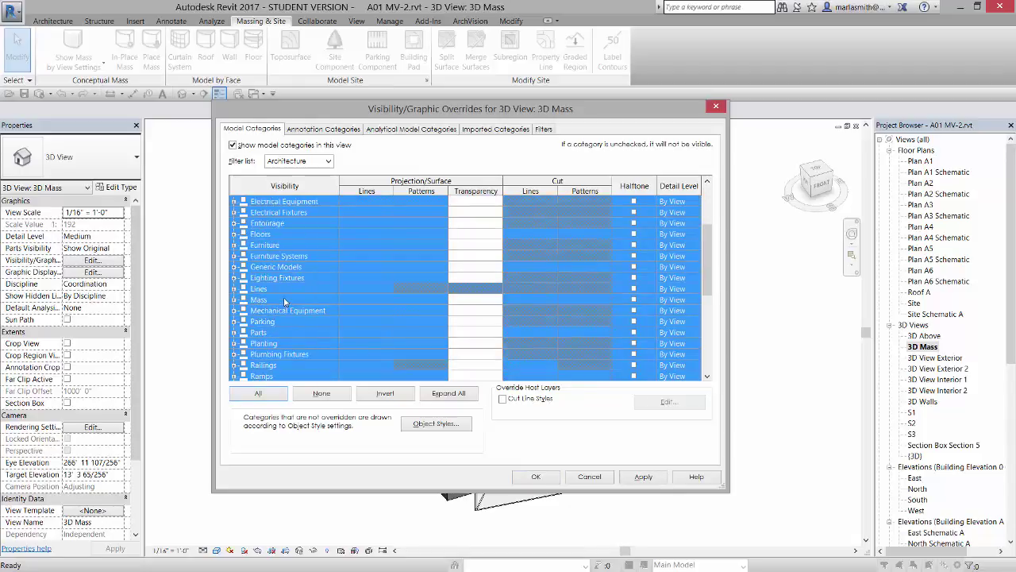
click(284, 299)
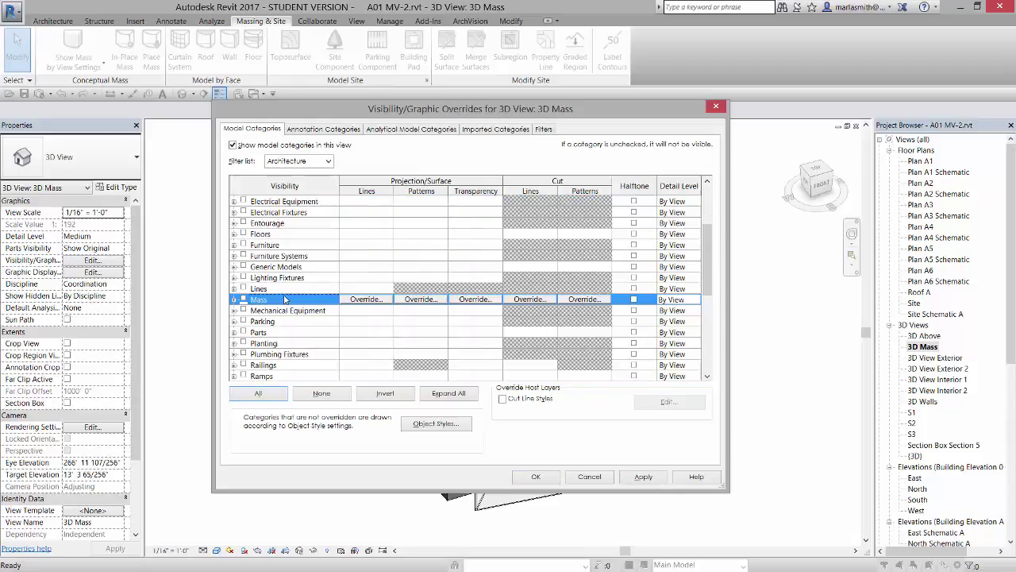
click(233, 300)
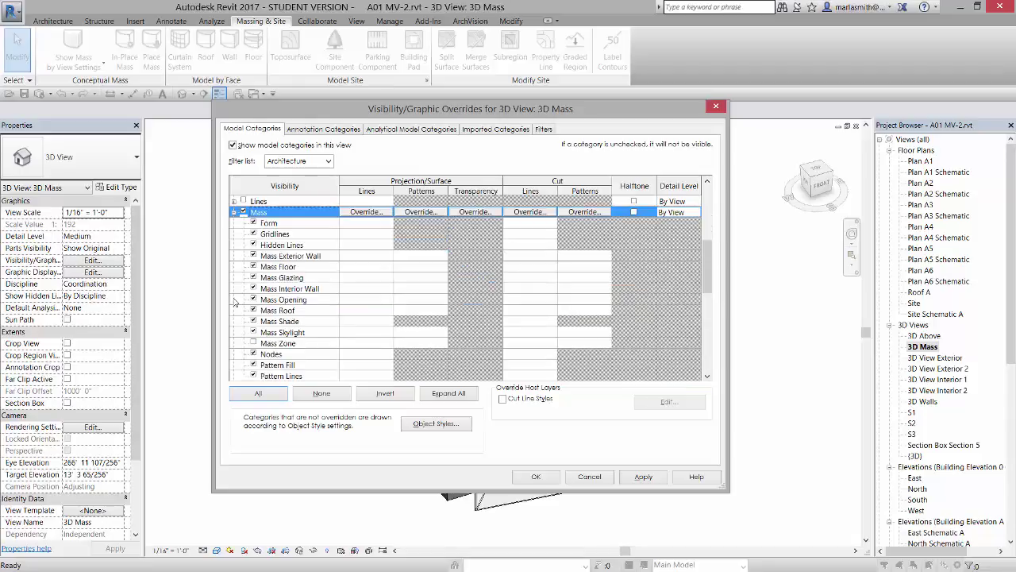
click(233, 212)
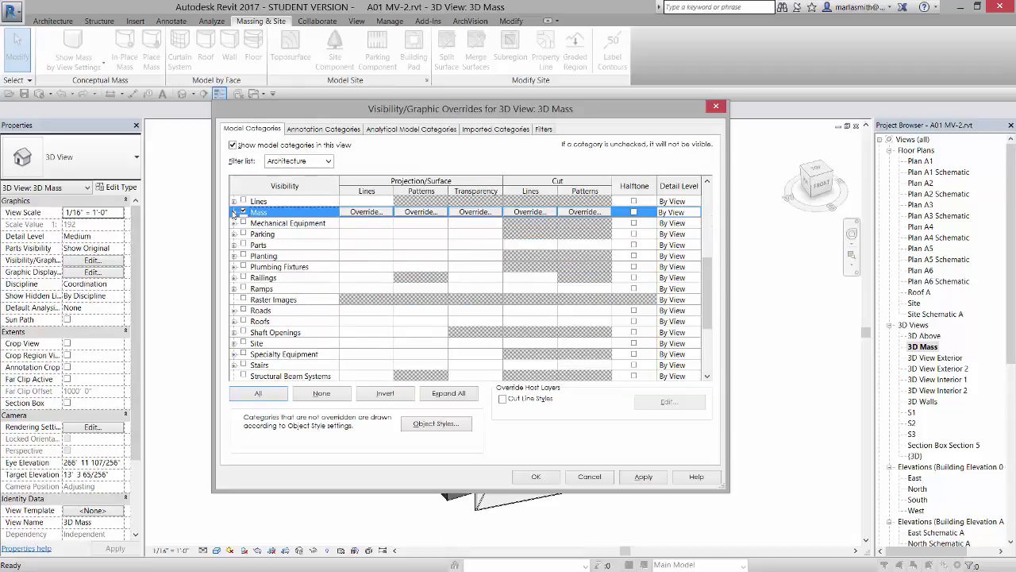
click(546, 478)
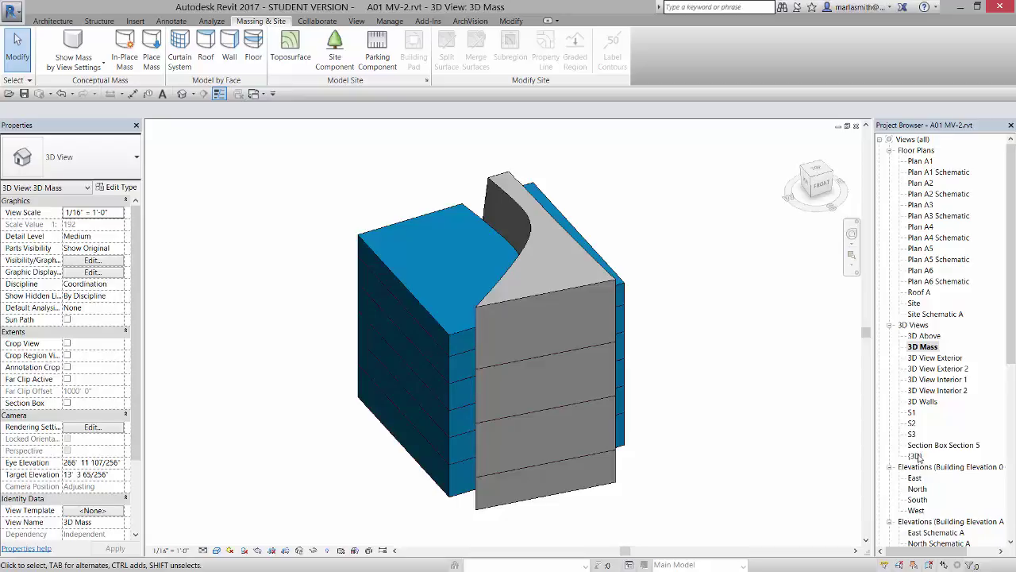
Open {3D}, tile it beside 3D Mass, and zoom both views to fit the model.
double_click(916, 457)
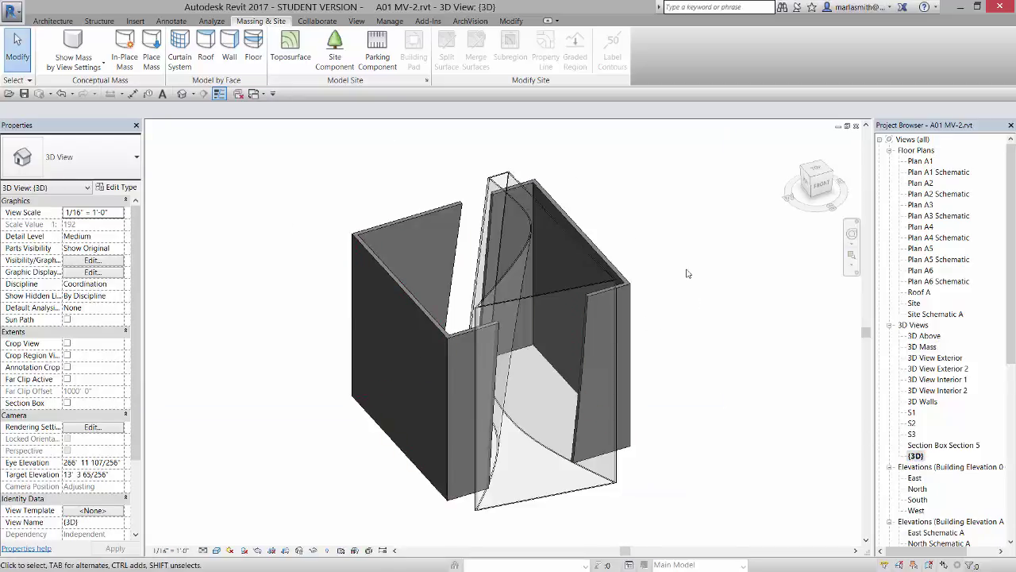
key(w)
key(t)
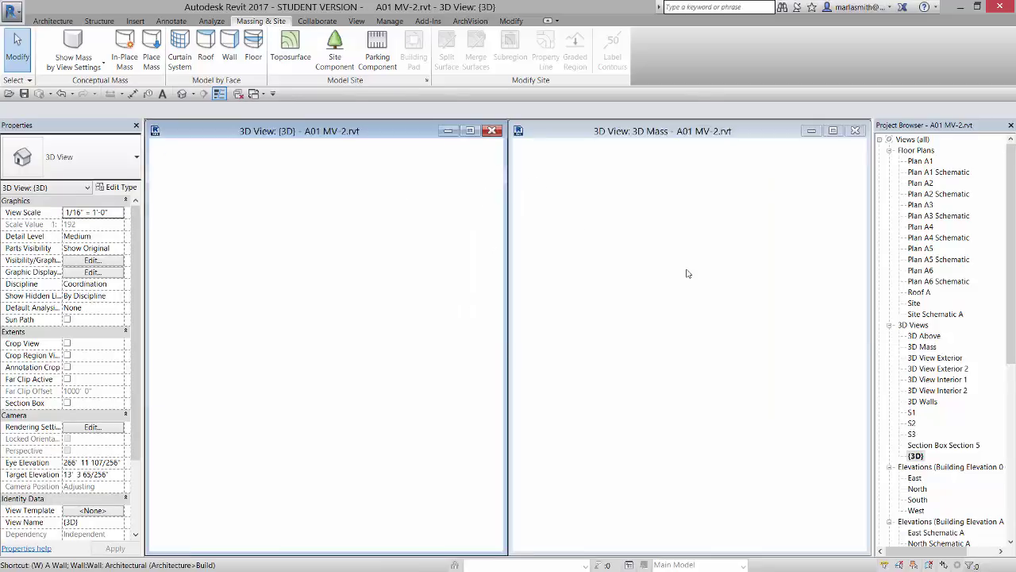
key(z)
key(a)
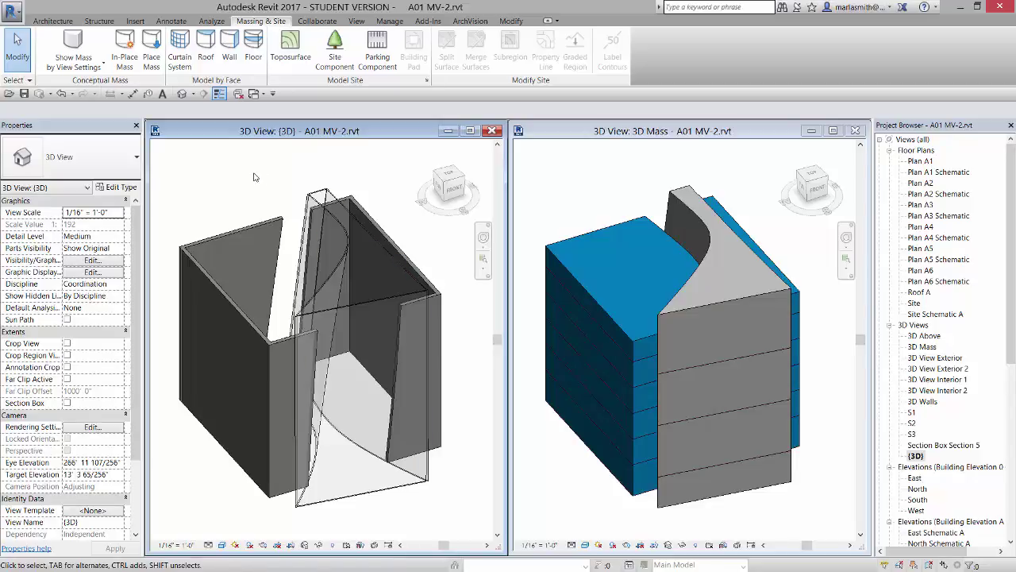
key(v)
key(g)
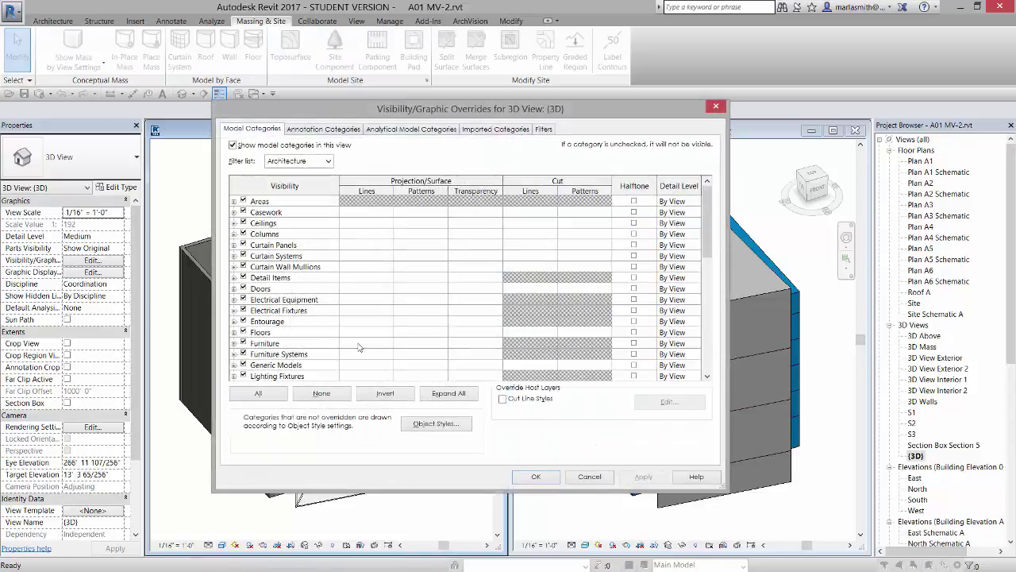
drag(709, 223, 710, 261)
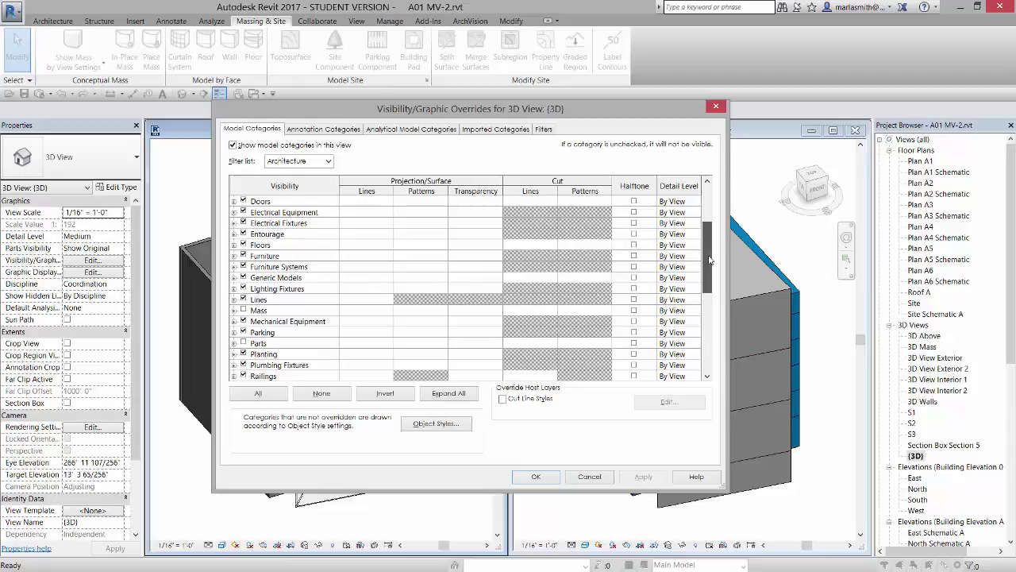
click(588, 479)
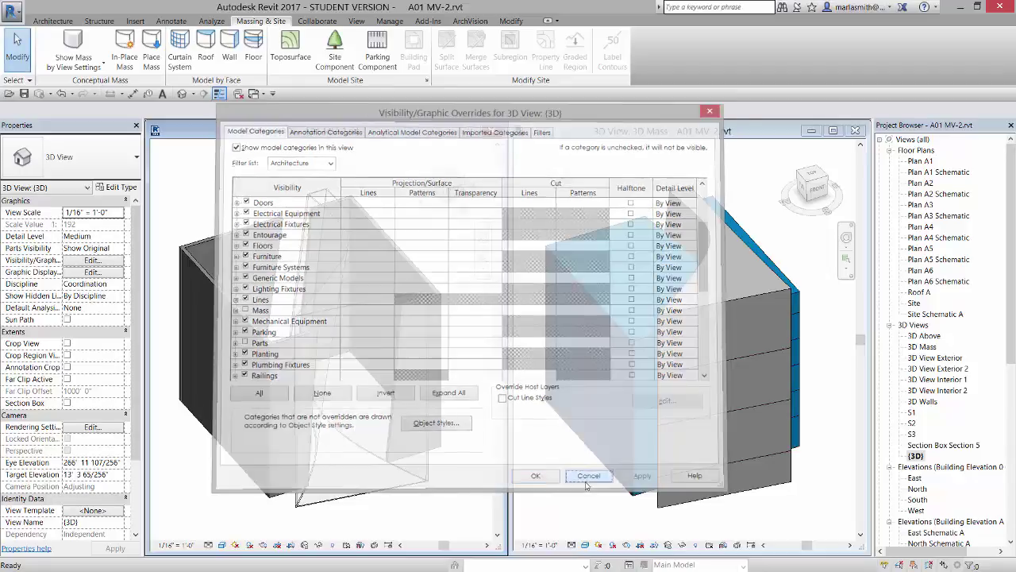
click(586, 486)
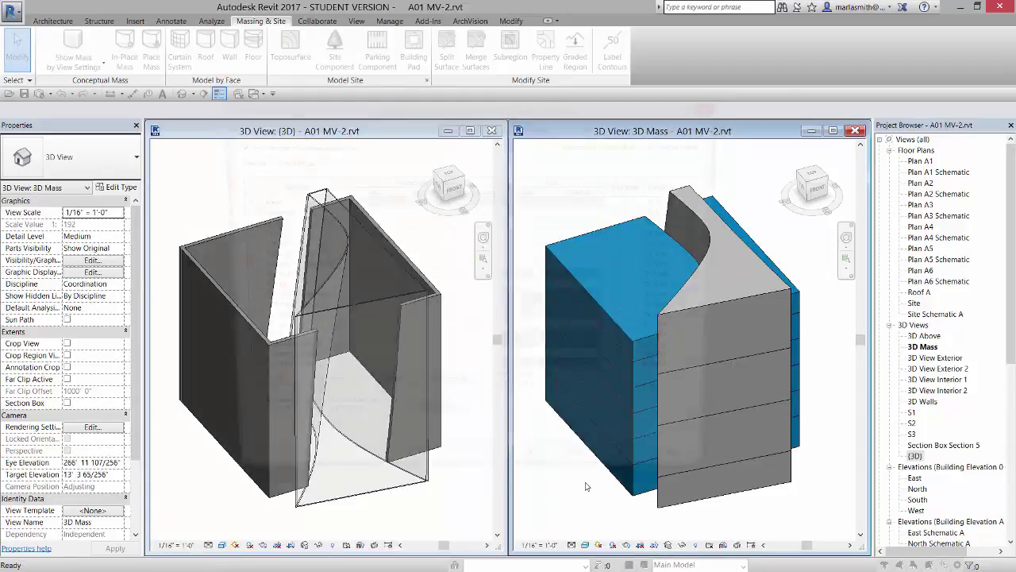
key(v)
key(g)
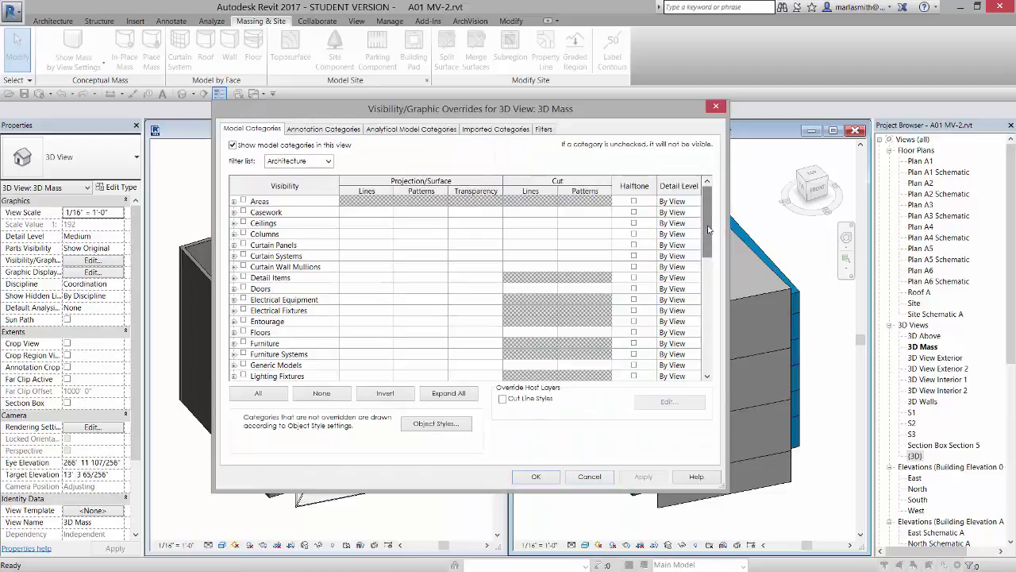
drag(710, 229, 709, 258)
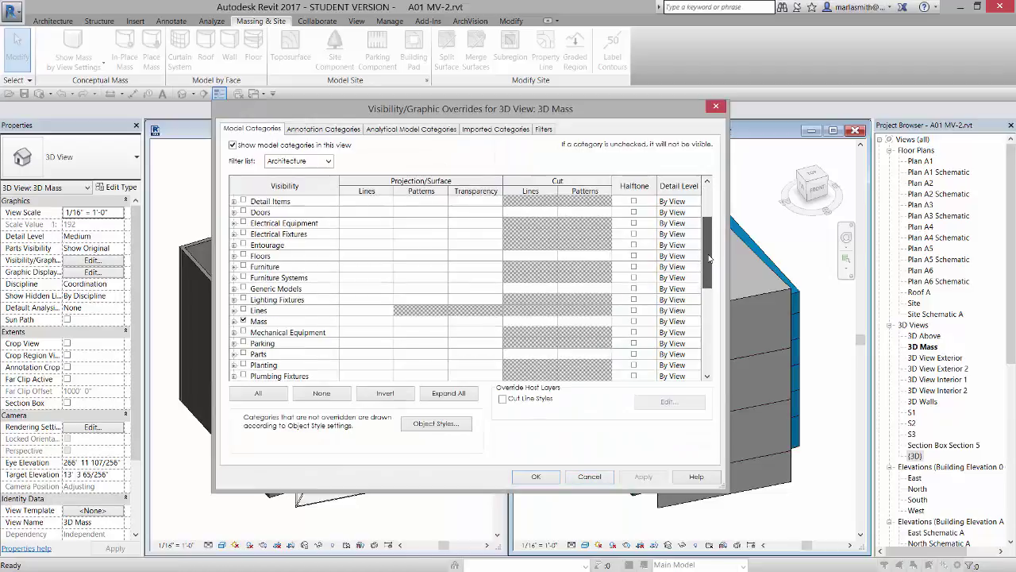
click(536, 477)
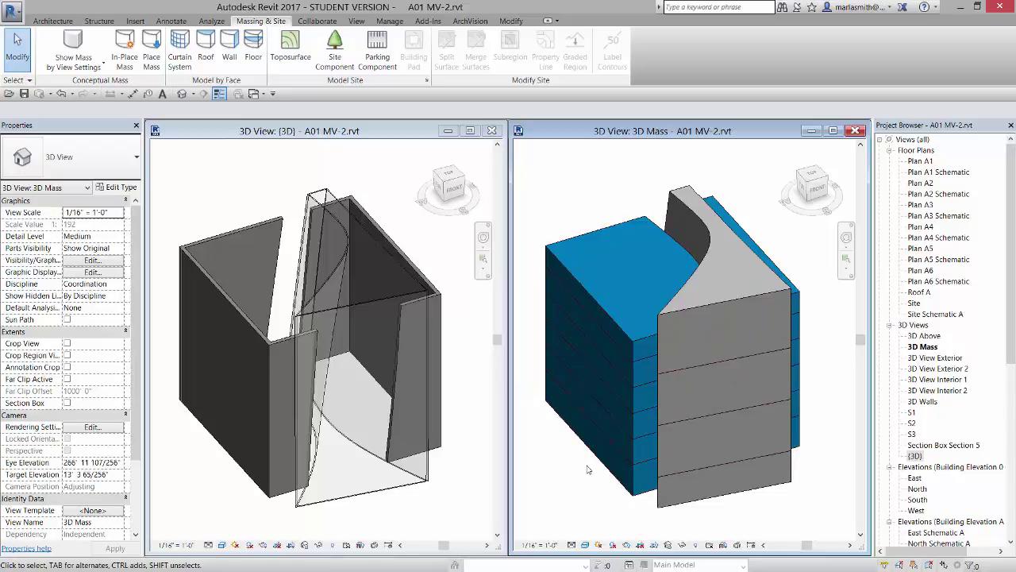
Orbit the 3D Mass view higher and around to see the mass's opposite side.
shift+middle_drag(588, 469, 638, 253)
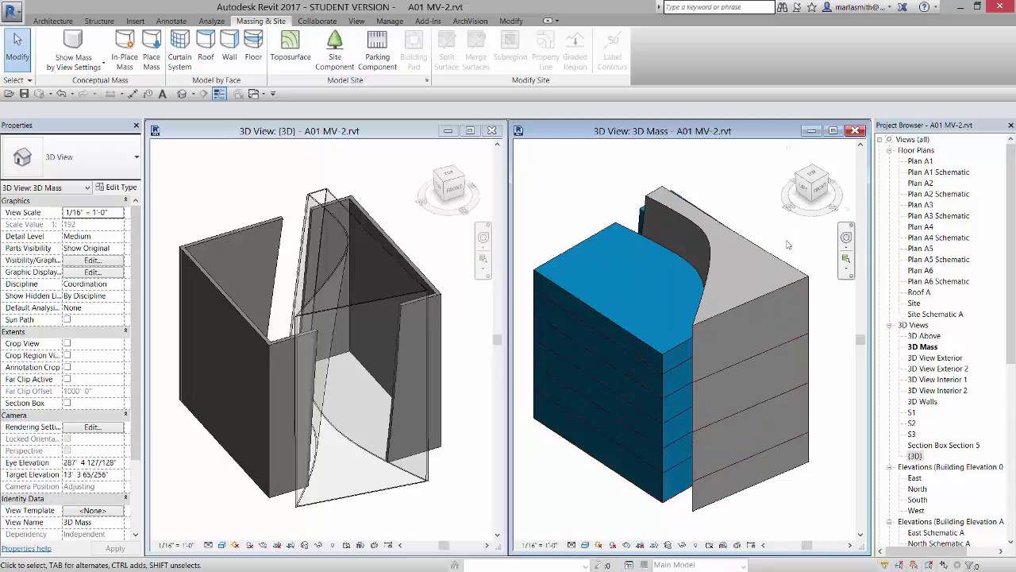
shift+middle_drag(804, 463, 509, 509)
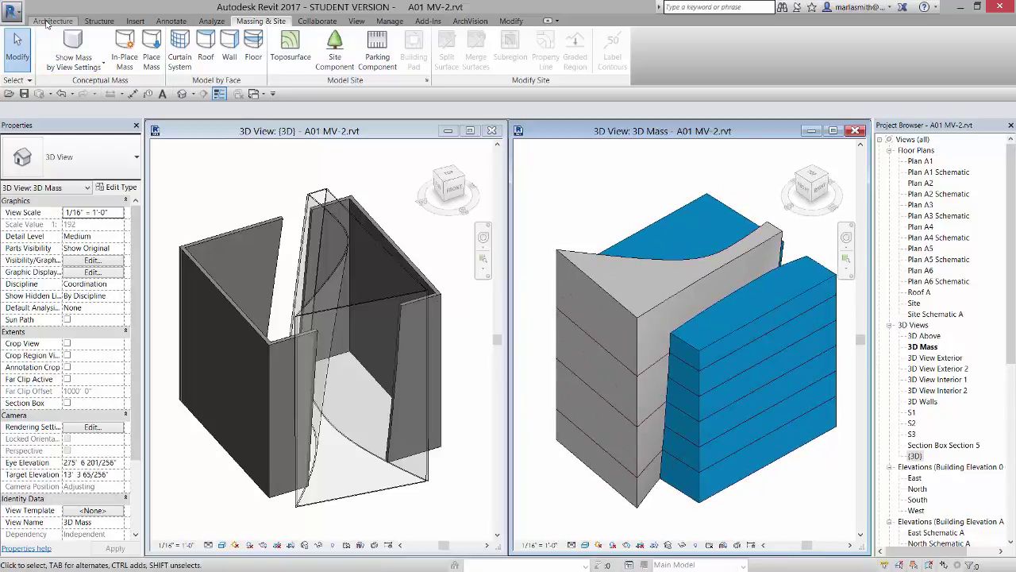
Using Wall by Face with Finish Face: Interior, place a glazing wall on the curved mass face.
click(51, 21)
click(51, 63)
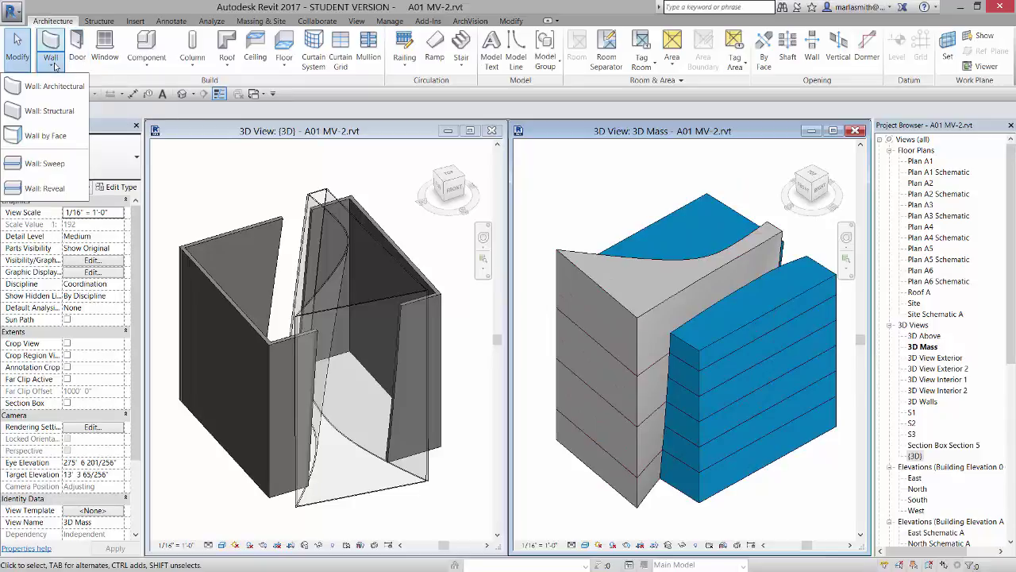
click(54, 135)
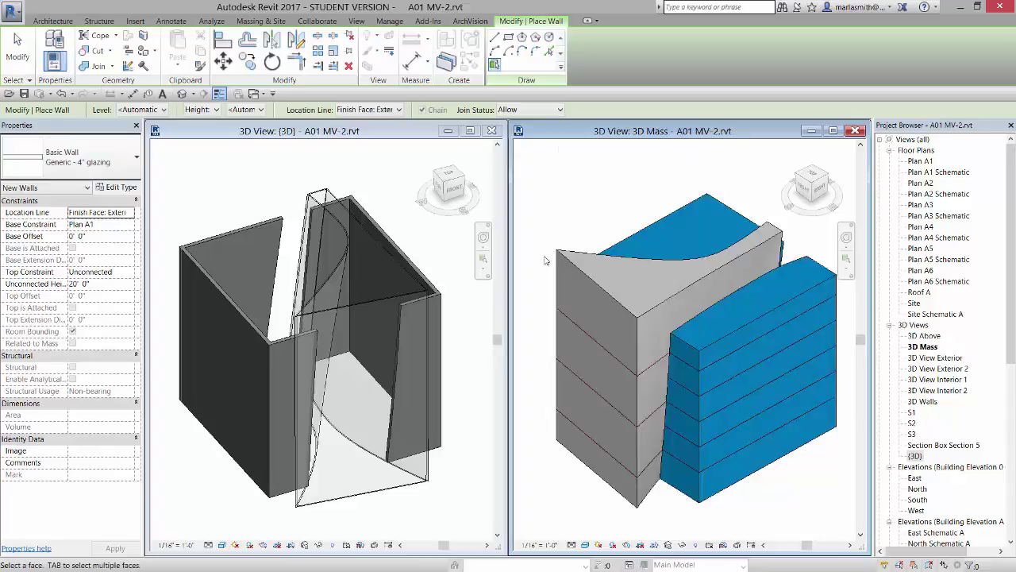
scroll(726, 255, up, 2)
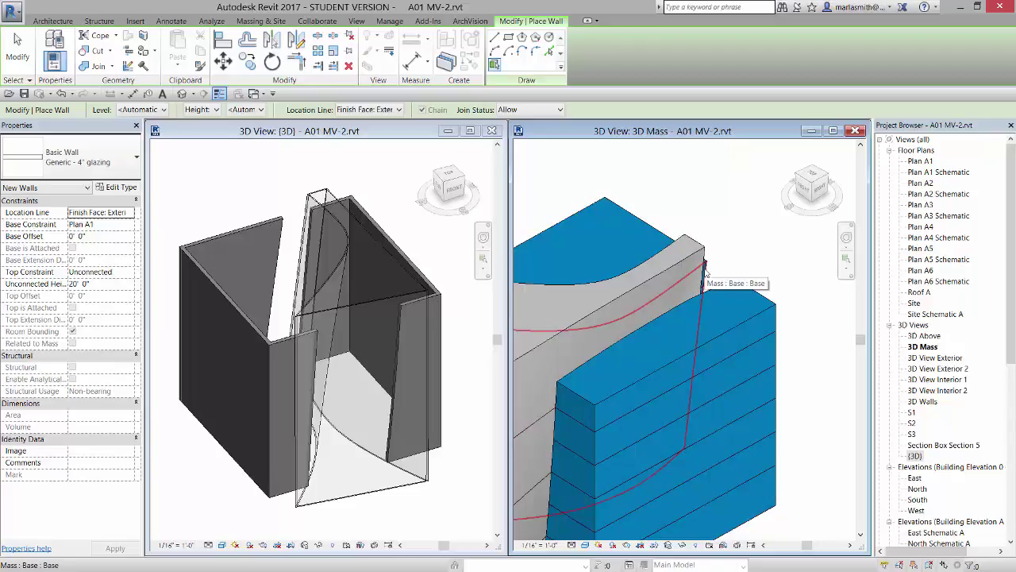
click(400, 110)
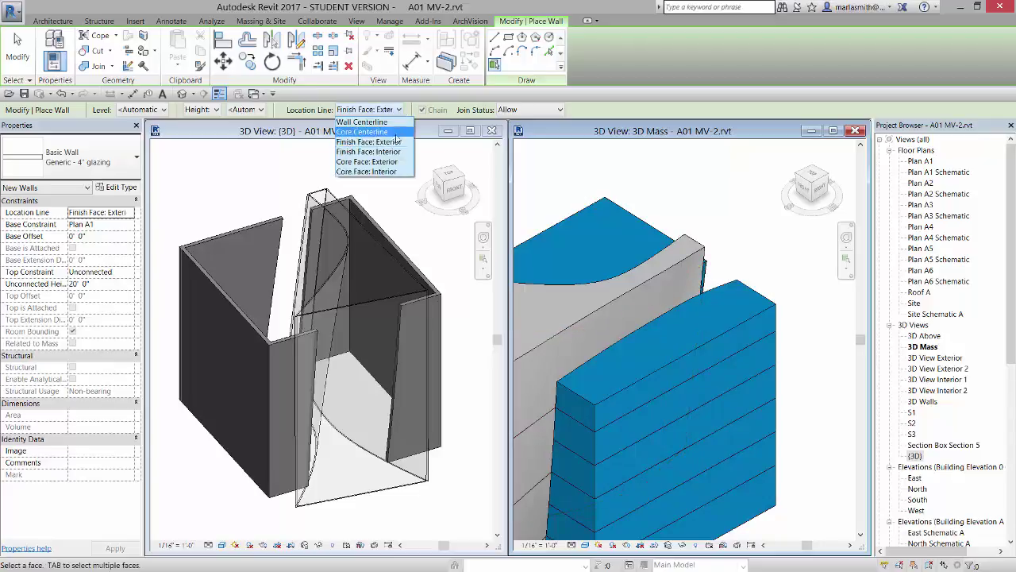
click(358, 152)
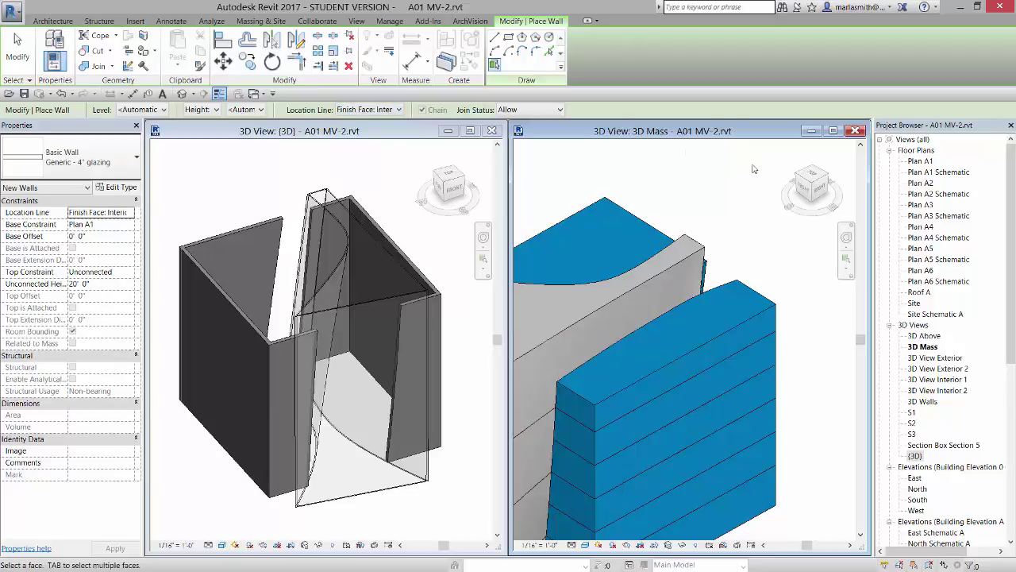
click(713, 270)
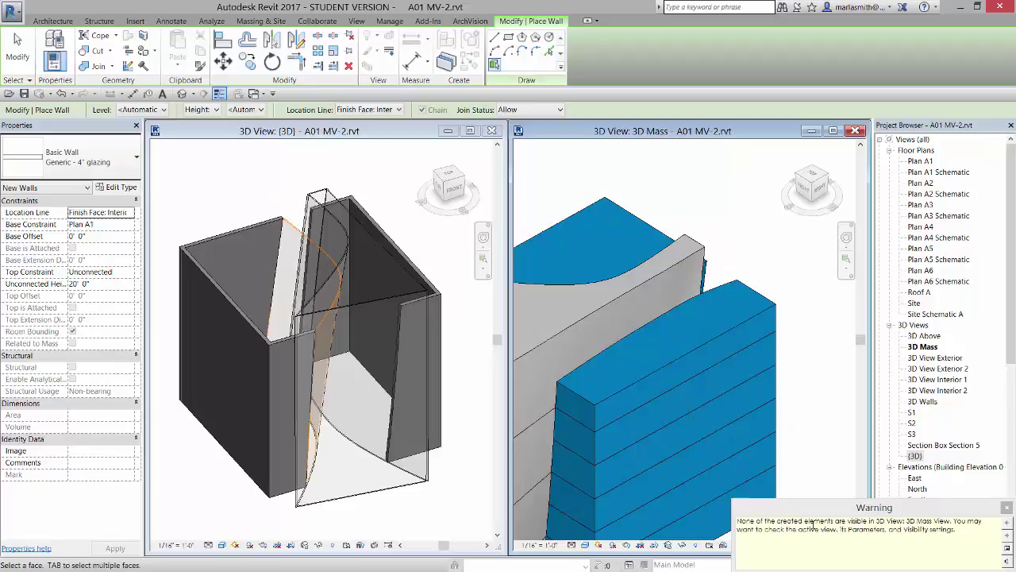
Place a second glazing wall on the mass face beside the curve, dismissing the visibility warning.
click(248, 183)
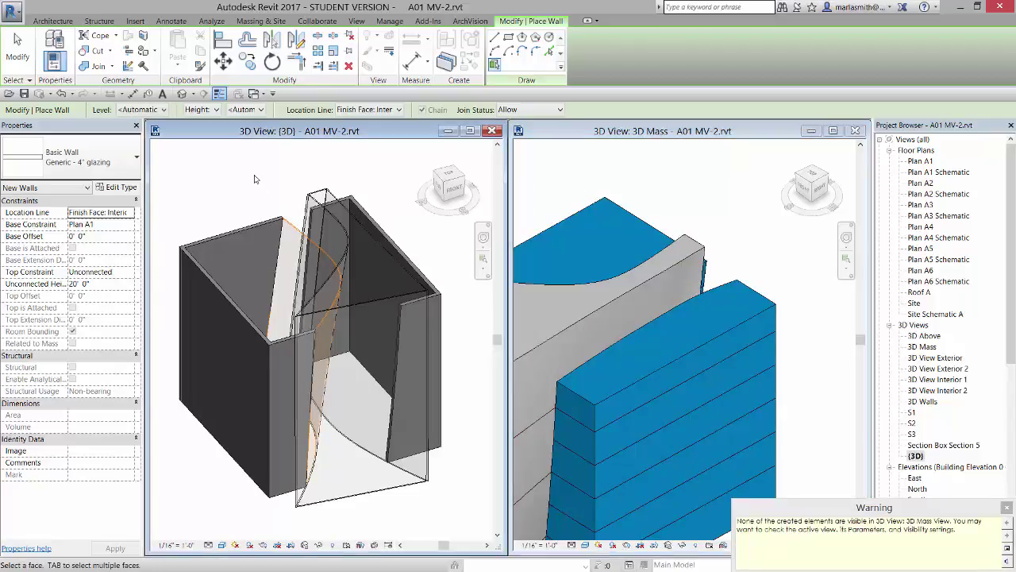
shift+middle_drag(274, 188, 259, 246)
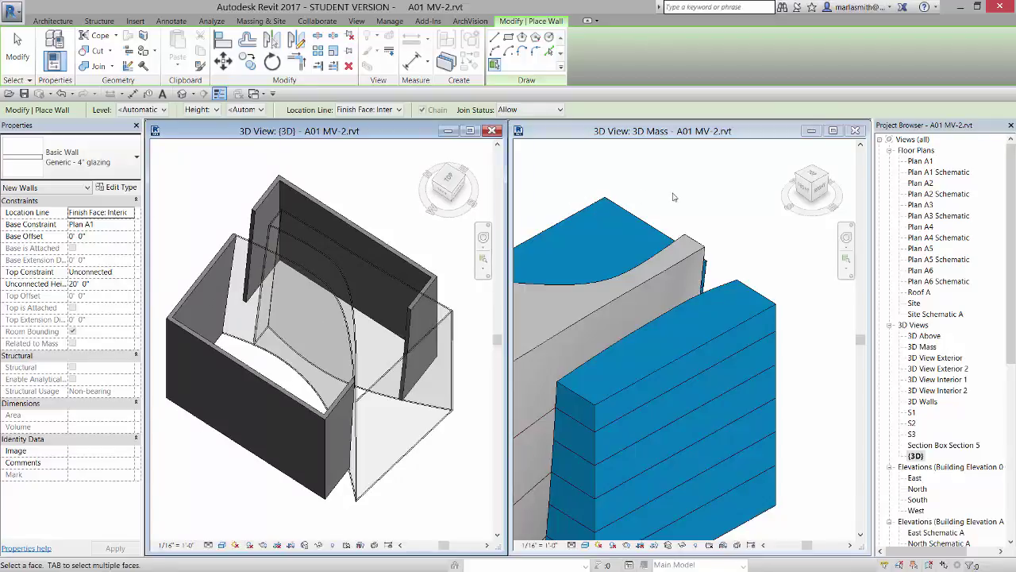
click(547, 183)
shift+middle_drag(634, 189, 790, 227)
scroll(790, 228, down, 2)
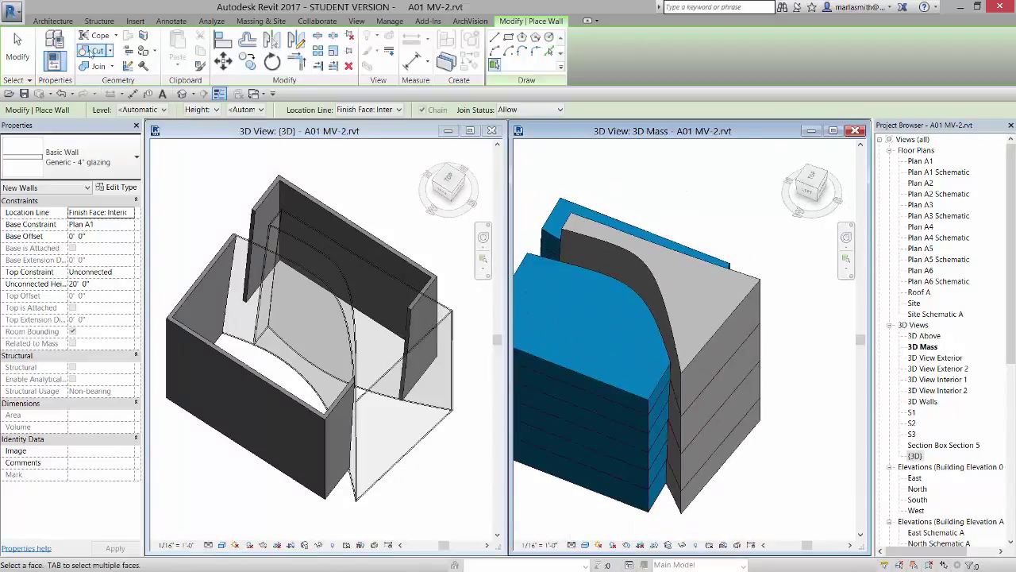
click(553, 240)
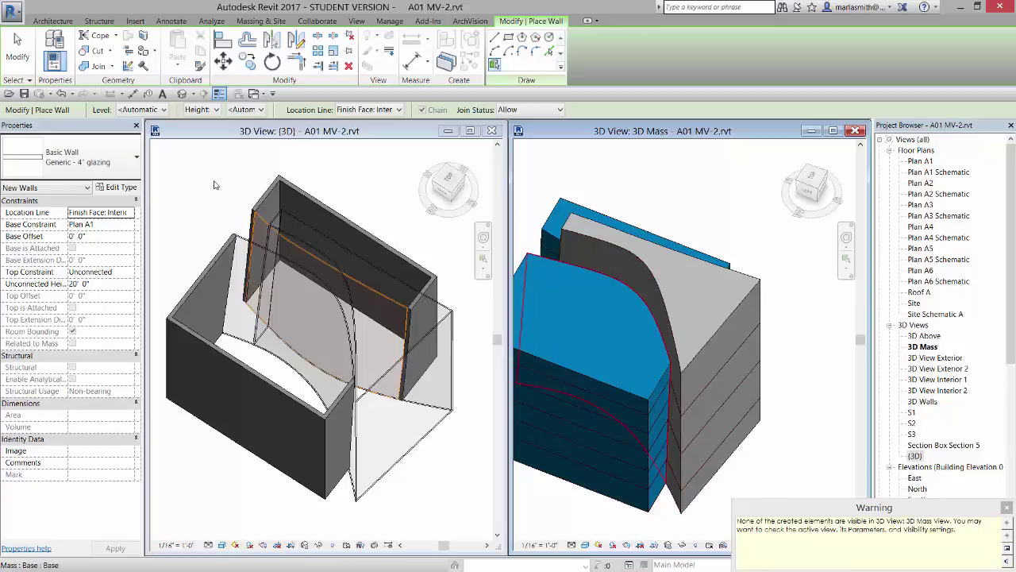
click(1006, 509)
scroll(267, 222, up, 3)
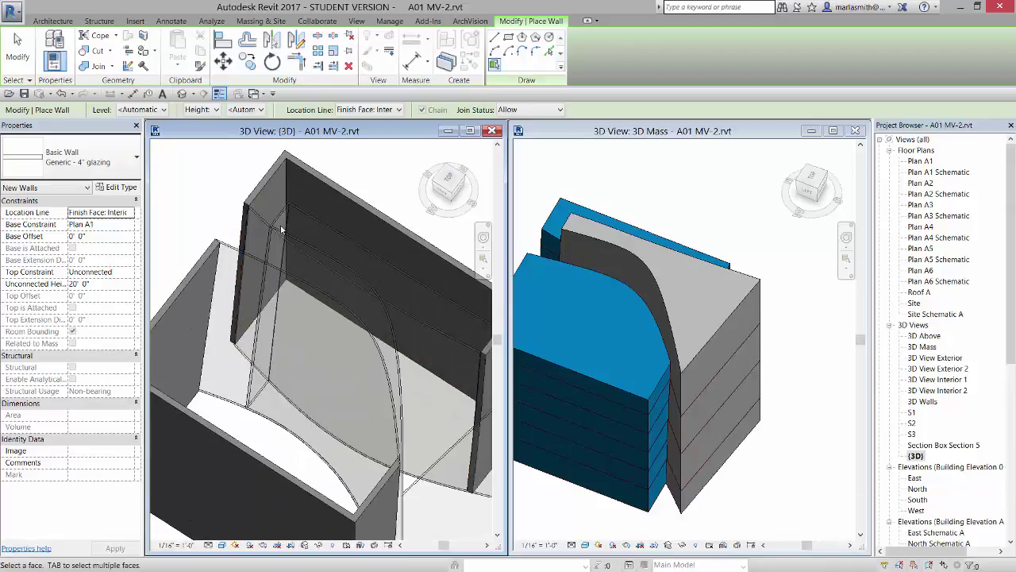
scroll(255, 252, down, 2)
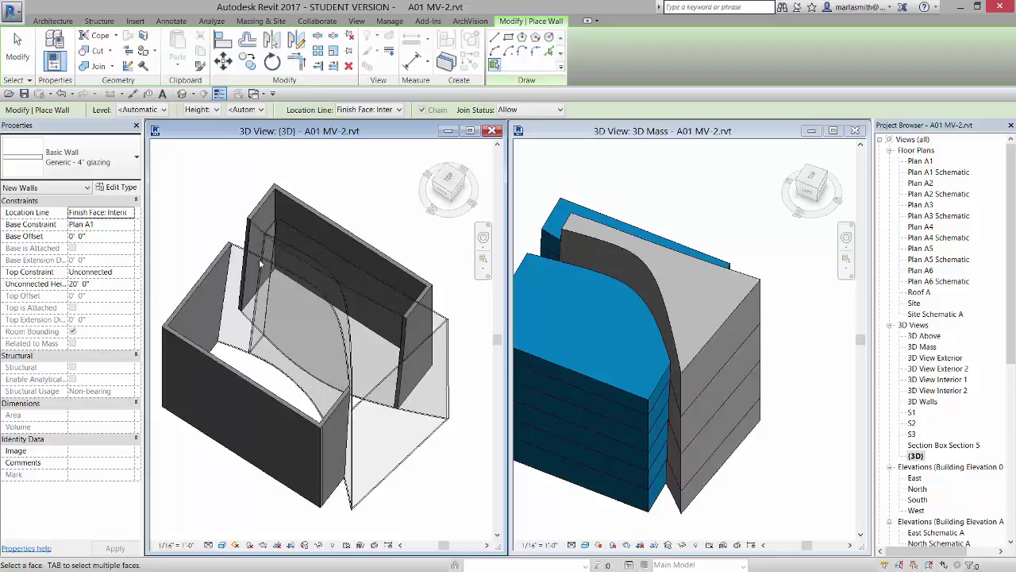
Inspect the new glazing walls from several angles, then exit Wall by Face.
shift+middle_drag(189, 211, 302, 215)
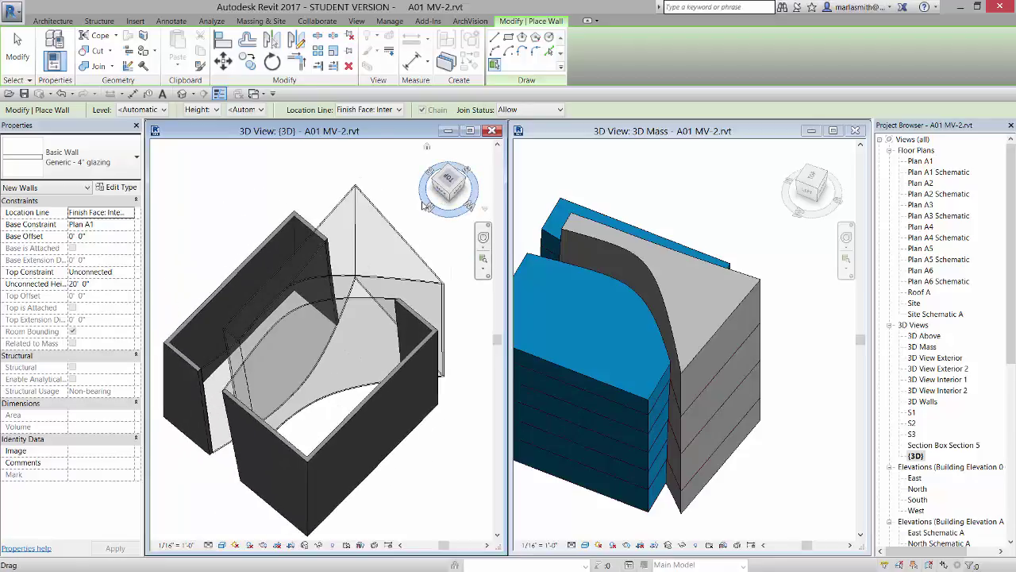
scroll(303, 215, down, 1)
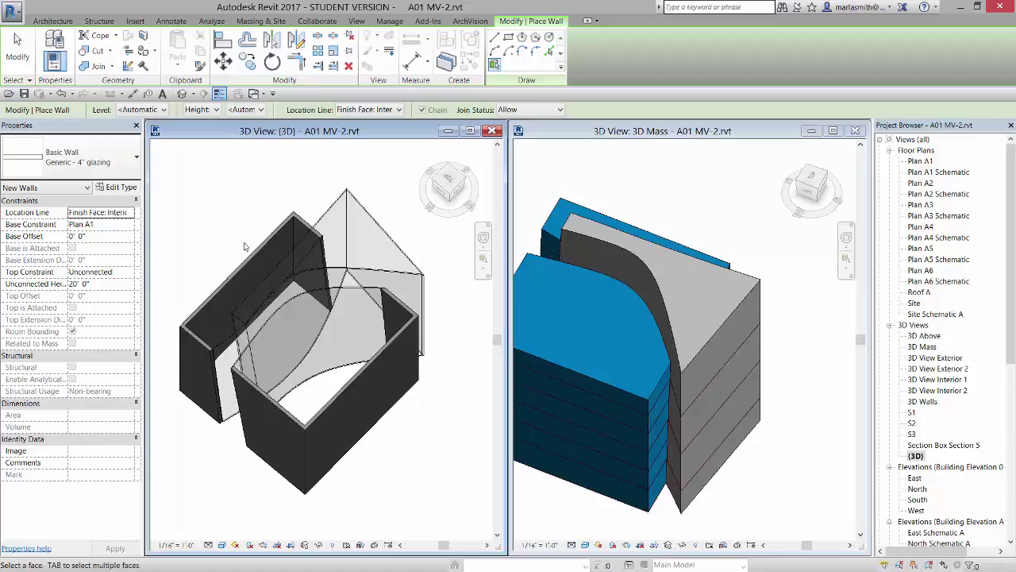
shift+middle_drag(220, 220, 185, 277)
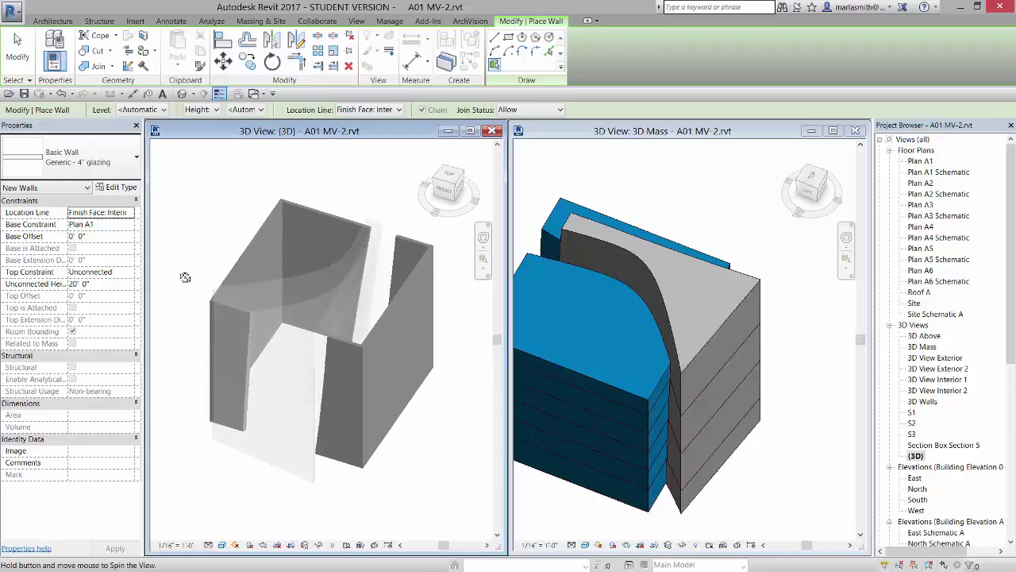
shift+middle_drag(321, 231, 398, 316)
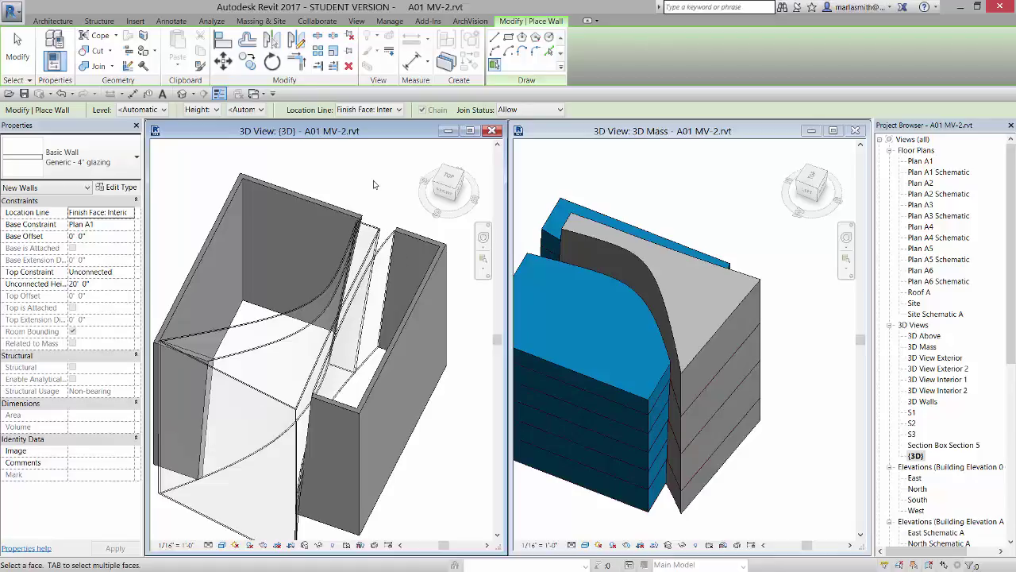
key(Escape)
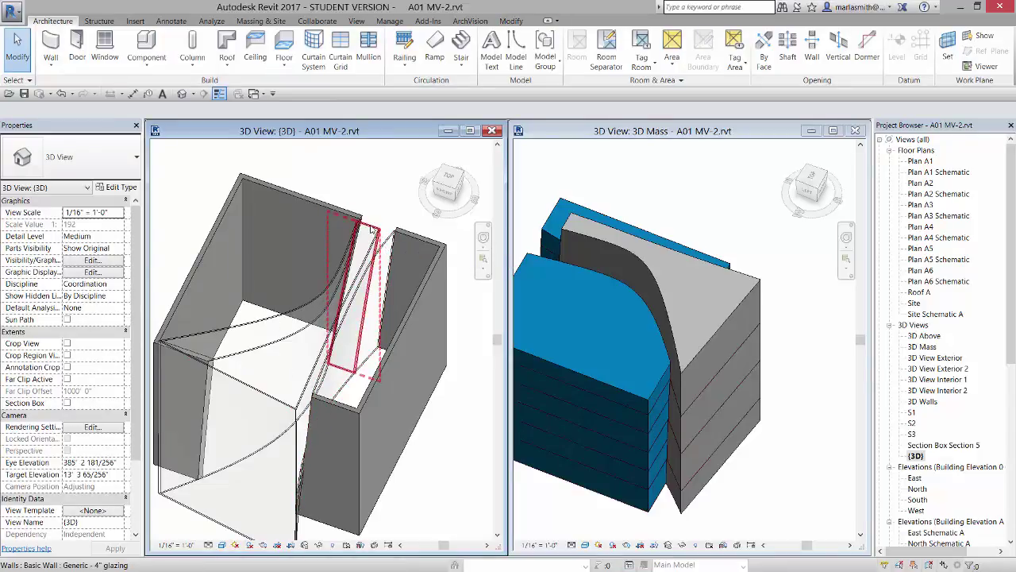
Create a Model In-Place family in the Walls category named 'Void 1'.
click(147, 64)
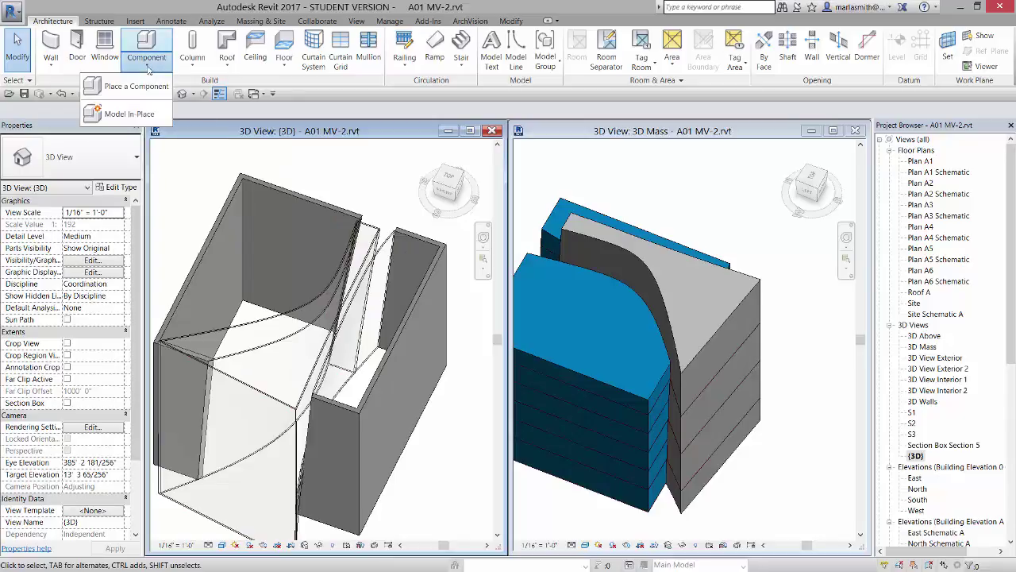
click(129, 113)
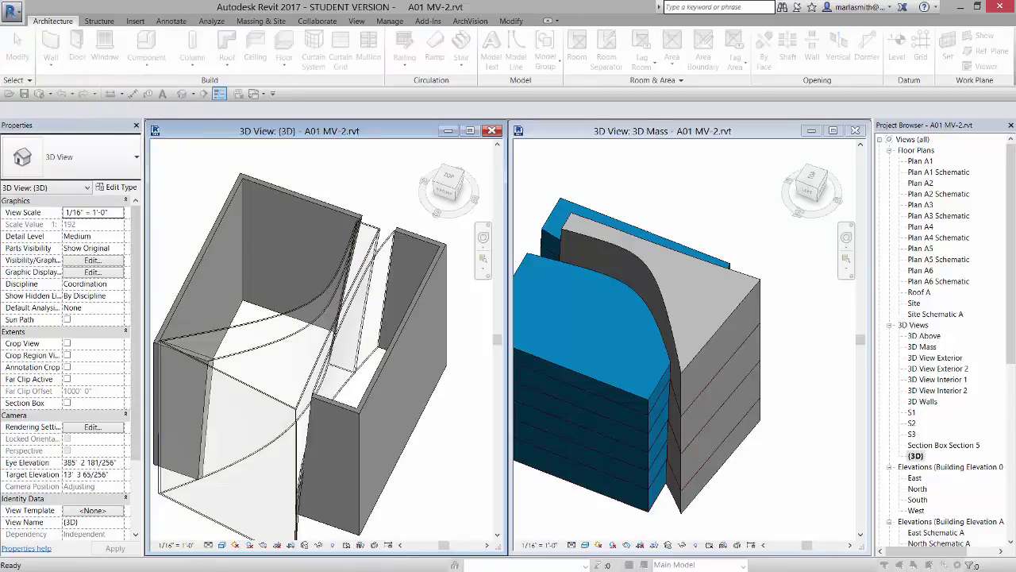
drag(546, 129, 393, 54)
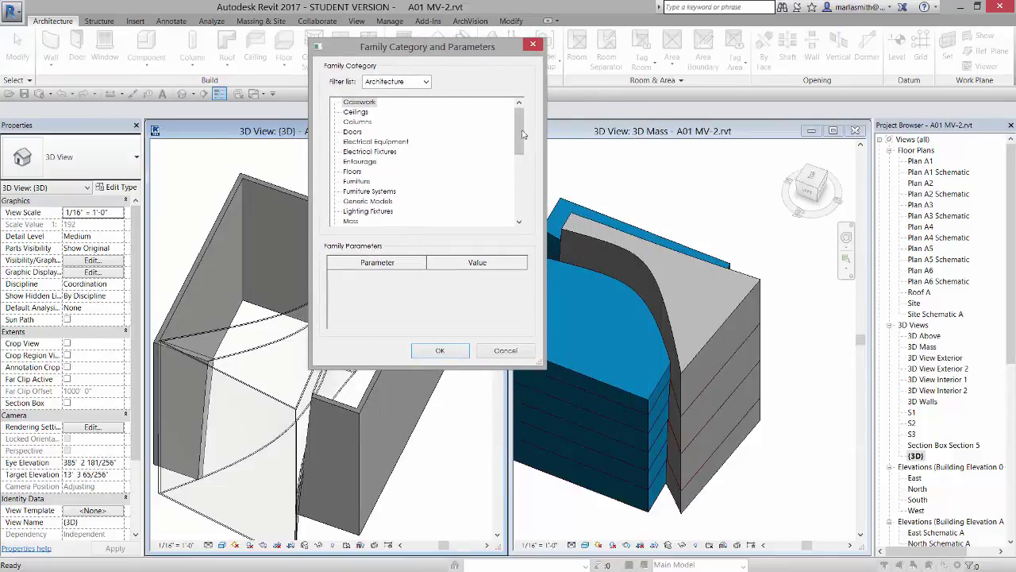
drag(523, 135, 526, 201)
click(353, 212)
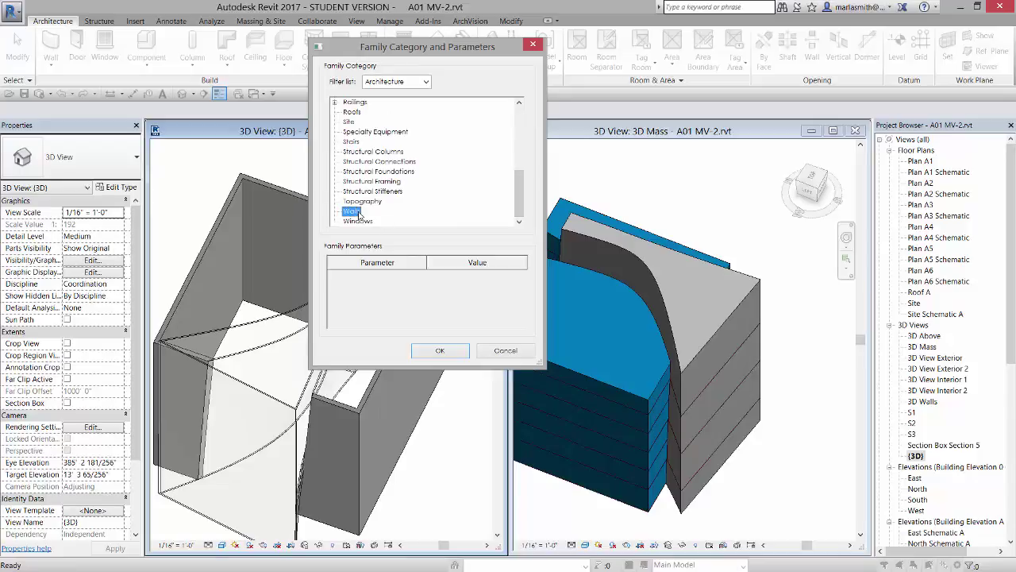
click(440, 351)
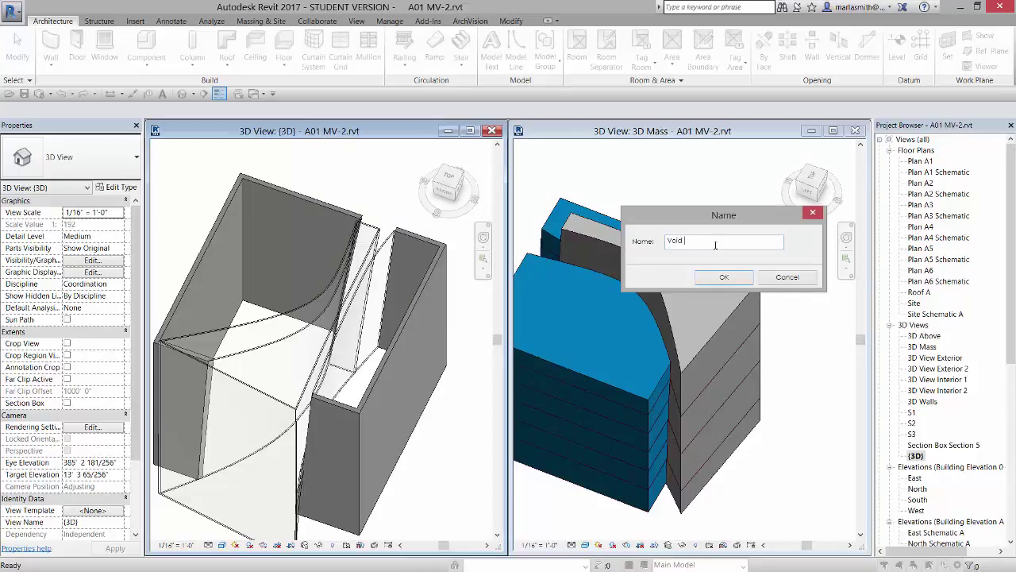
text(Void 1)
key(Return)
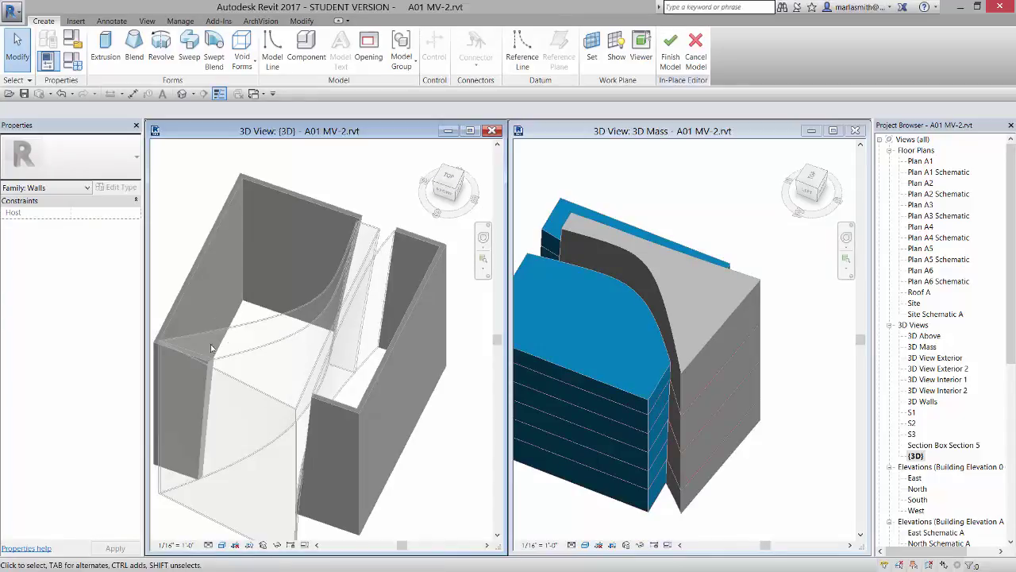
Sketch a rectangular extrusion profile from the glazing wall's end to the opposite corner.
scroll(340, 262, down, 2)
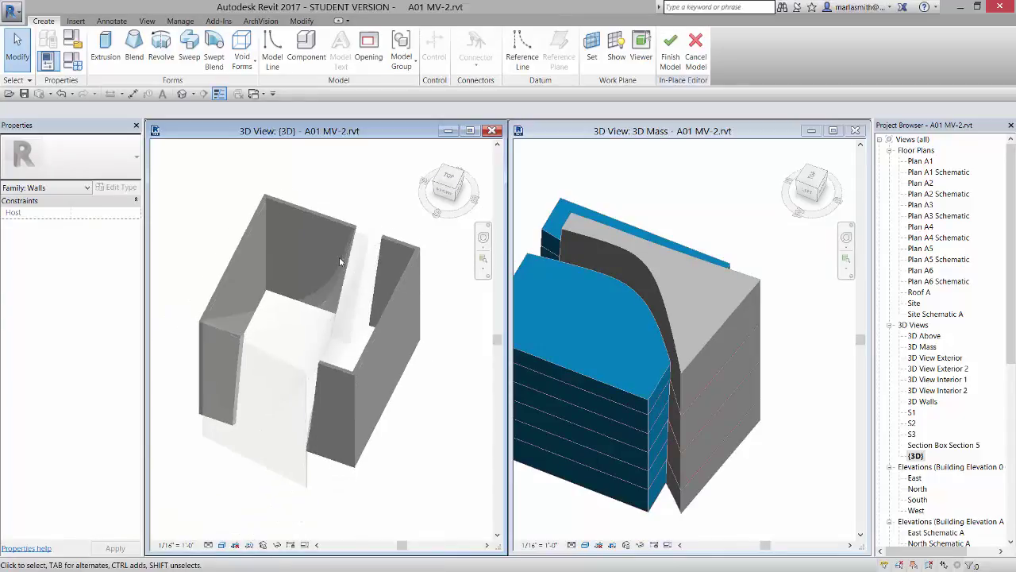
click(103, 40)
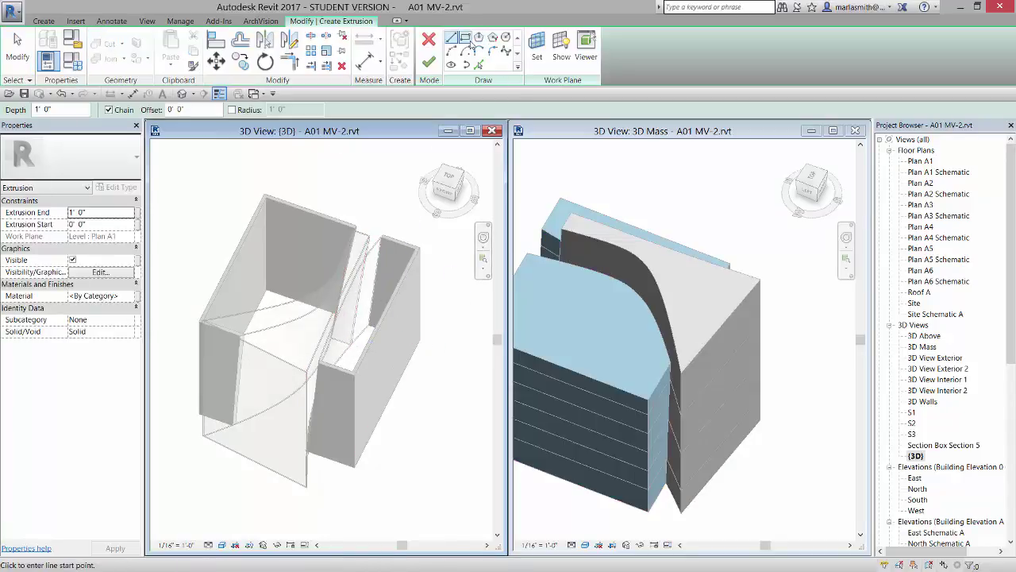
click(468, 41)
scroll(357, 350, up, 4)
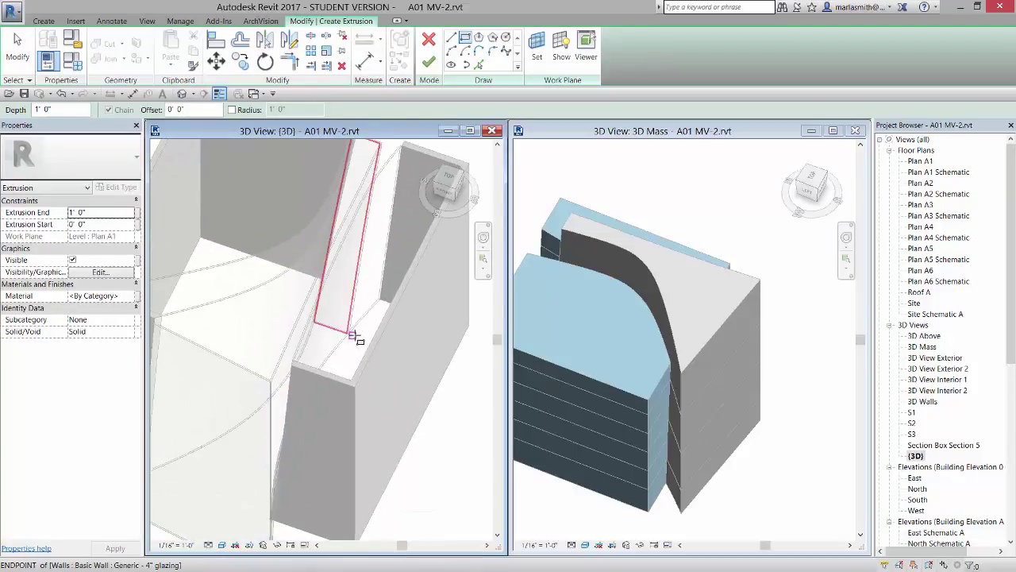
click(350, 332)
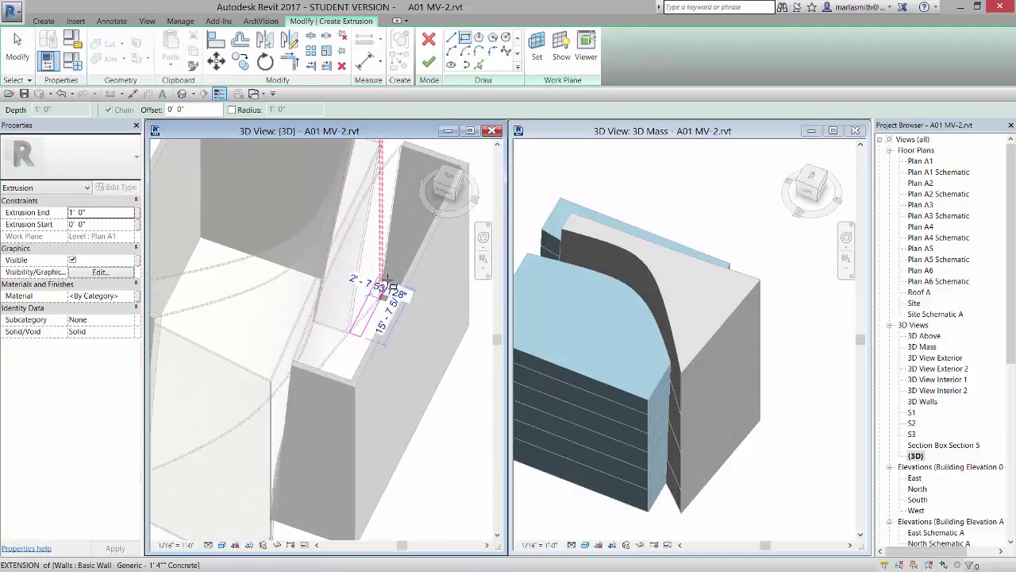
scroll(374, 238, down, 3)
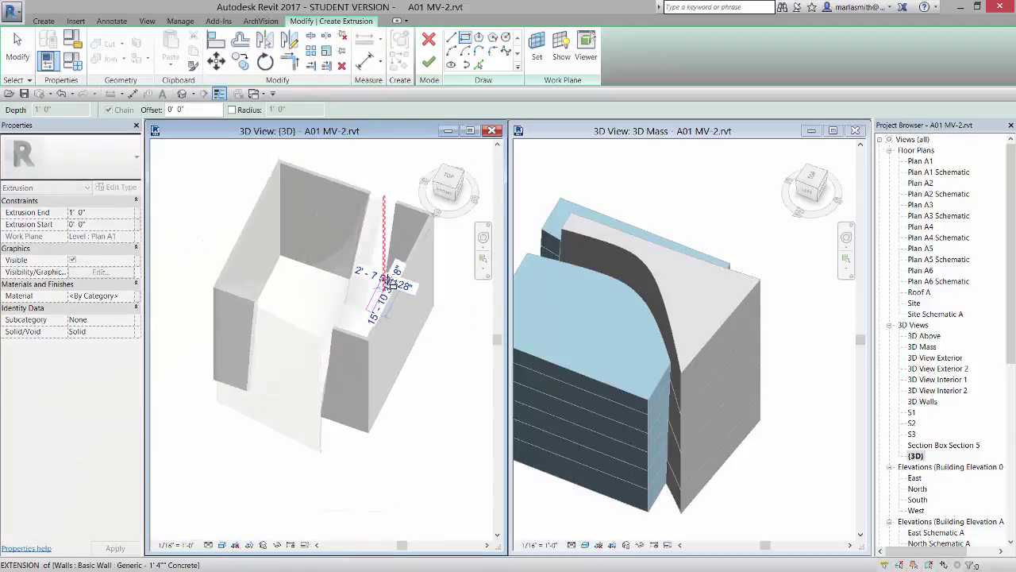
click(173, 387)
Drag the rectangle's right edge outward past the glazing wall ends, then check the profile.
click(19, 48)
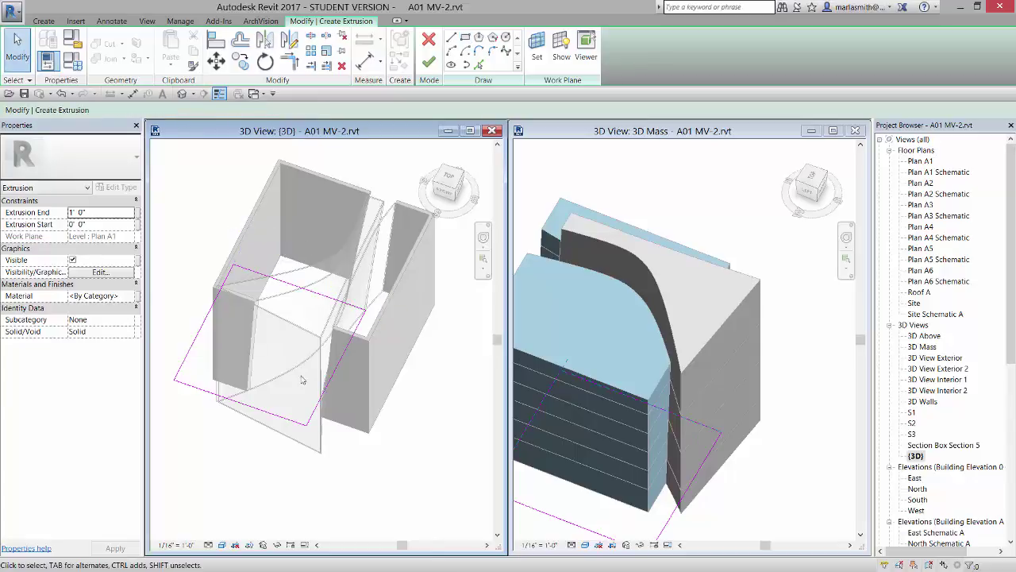
click(330, 380)
drag(330, 380, 411, 415)
click(444, 450)
mouse_move(314, 394)
shift+middle_down()
mouse_move(42, 337)
mouse_move(113, 345)
mouse_move(340, 406)
mouse_move(323, 415)
mouse_move(326, 389)
shift+middle_up()
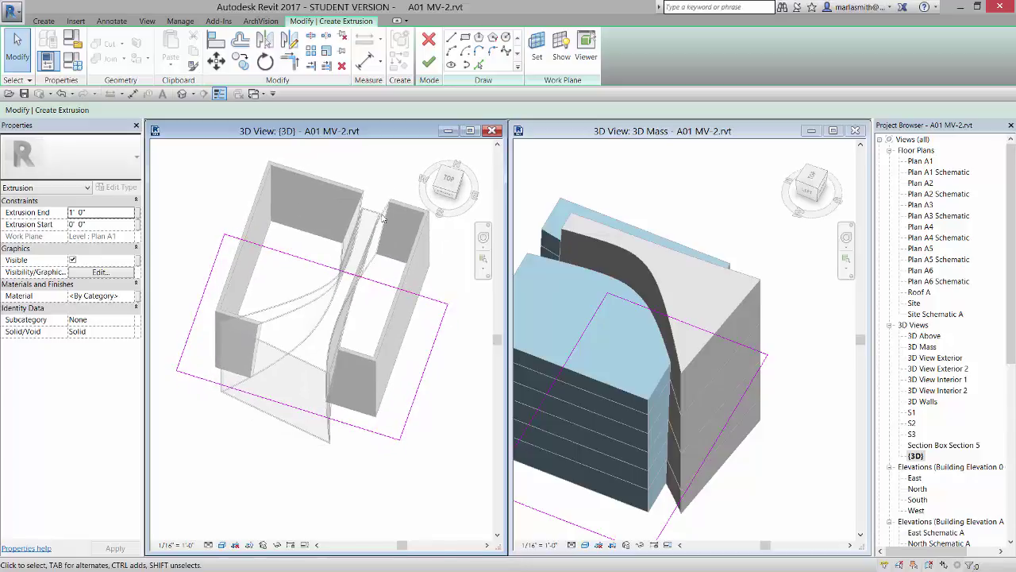
shift+middle_drag(332, 469, 214, 432)
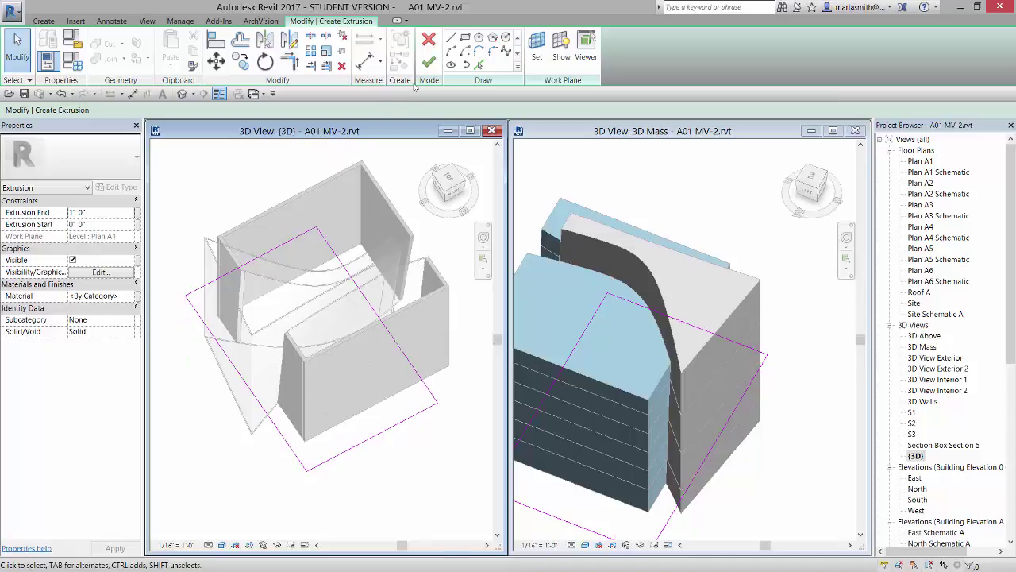
Finish the sketch and raise the extrusion to about 62' 9" tall, well above the walls.
click(429, 64)
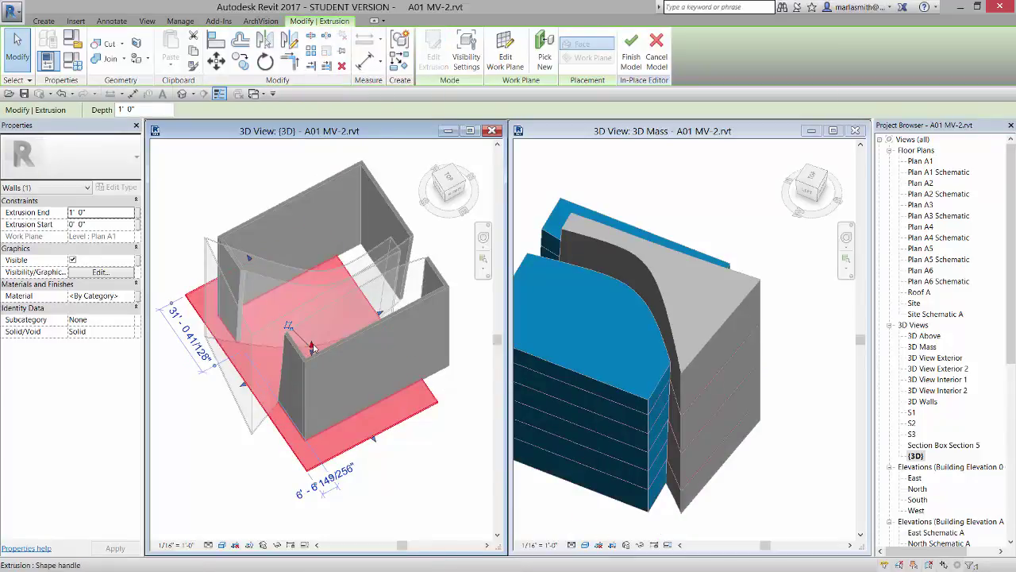
drag(312, 348, 311, 264)
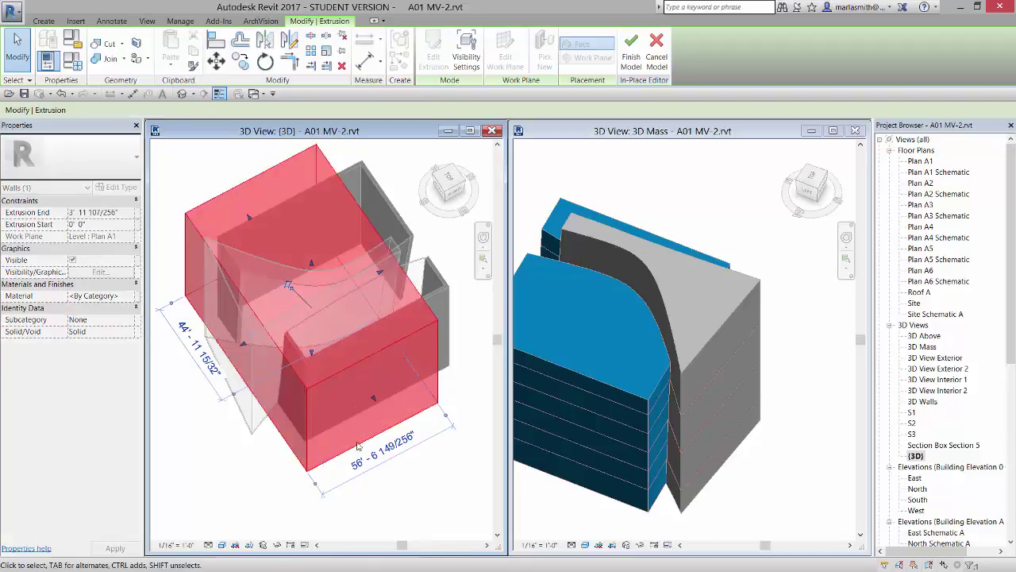
shift+middle_drag(357, 445, 183, 404)
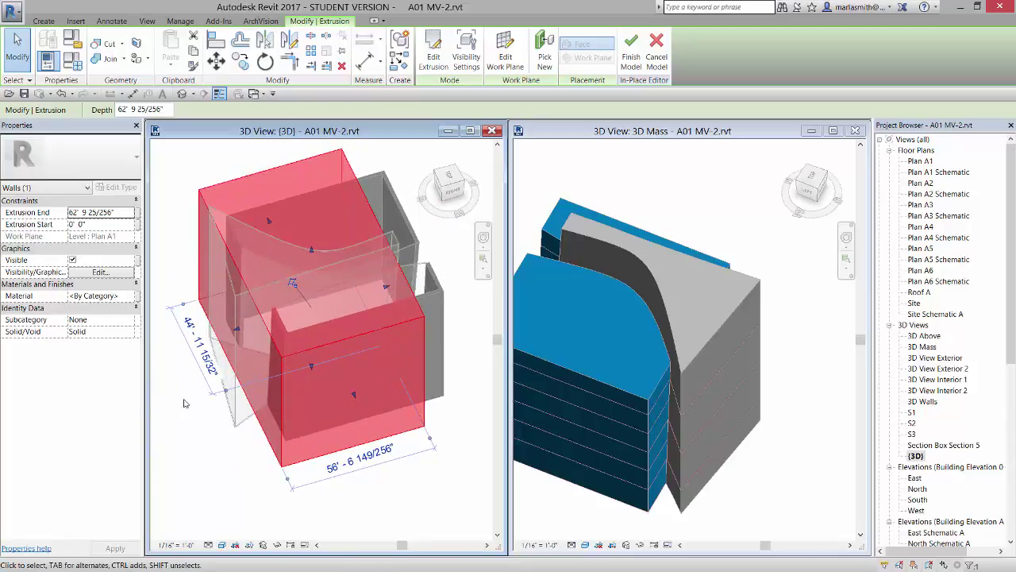
Change the extrusion from Solid to Void and start Cut Geometry.
click(132, 334)
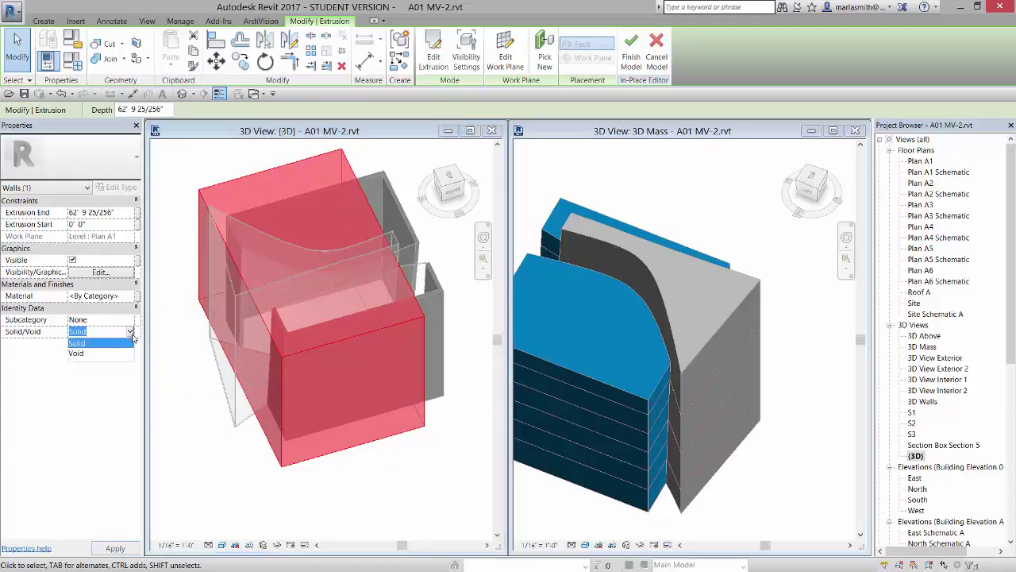
click(119, 354)
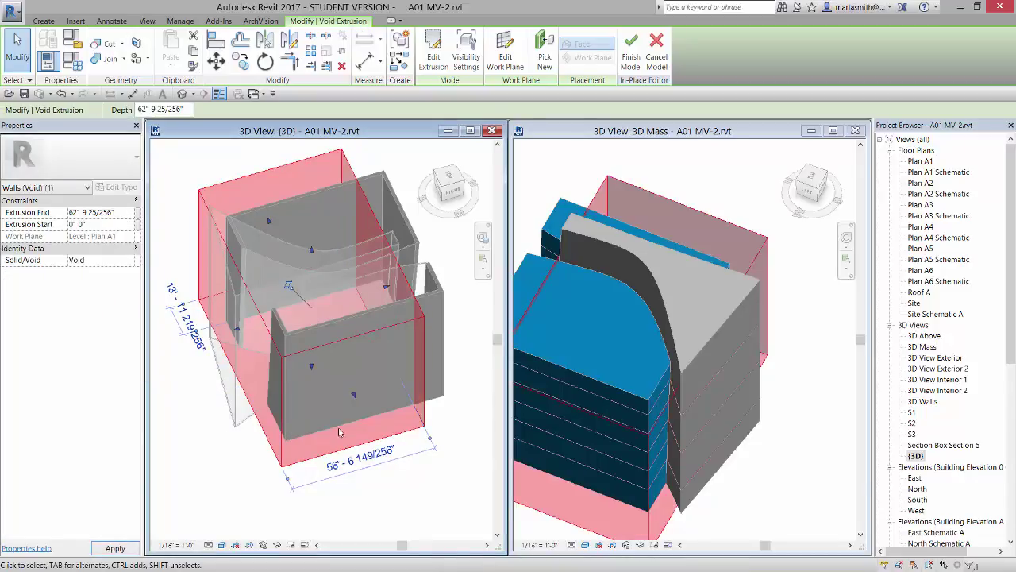
click(106, 44)
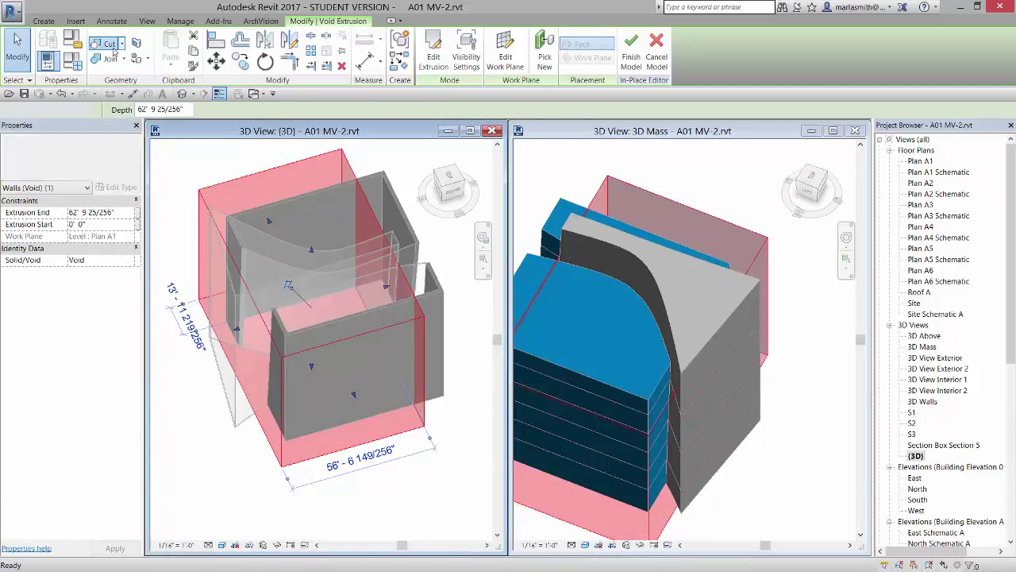
Cut the curved glazing wall and the other glazing wall with the Void 1 extrusion.
click(411, 246)
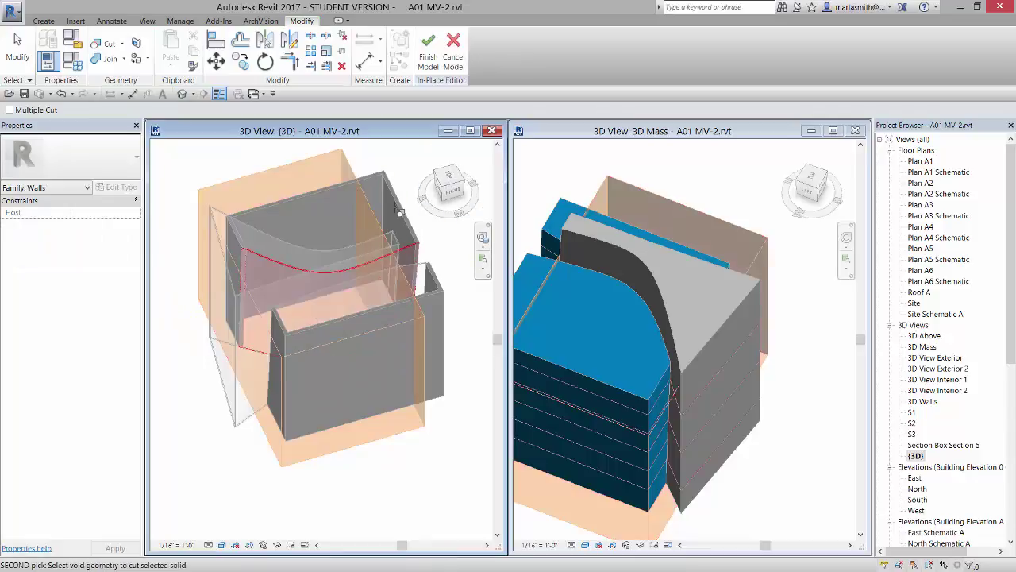
click(343, 154)
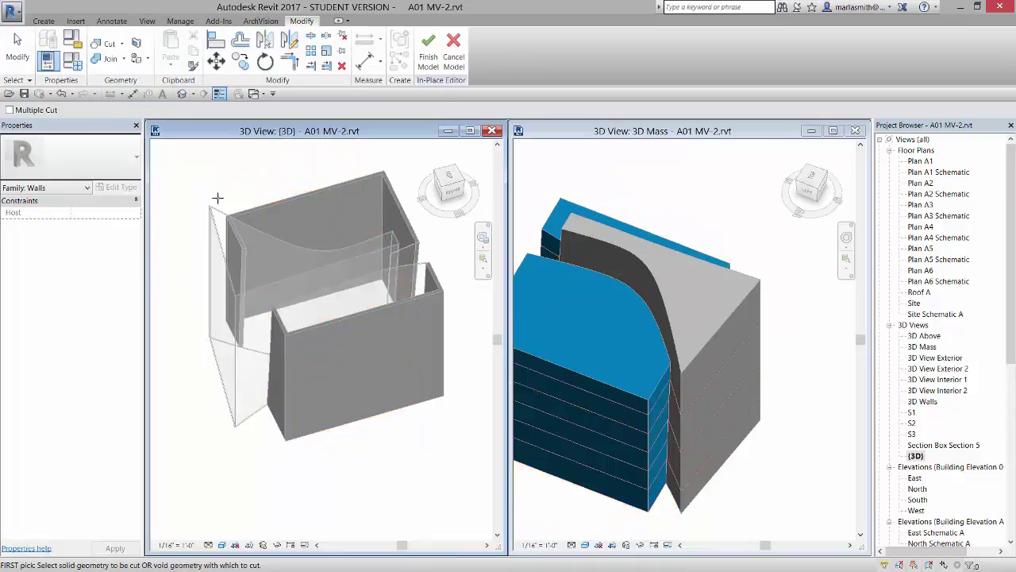
shift+middle_drag(309, 188, 365, 140)
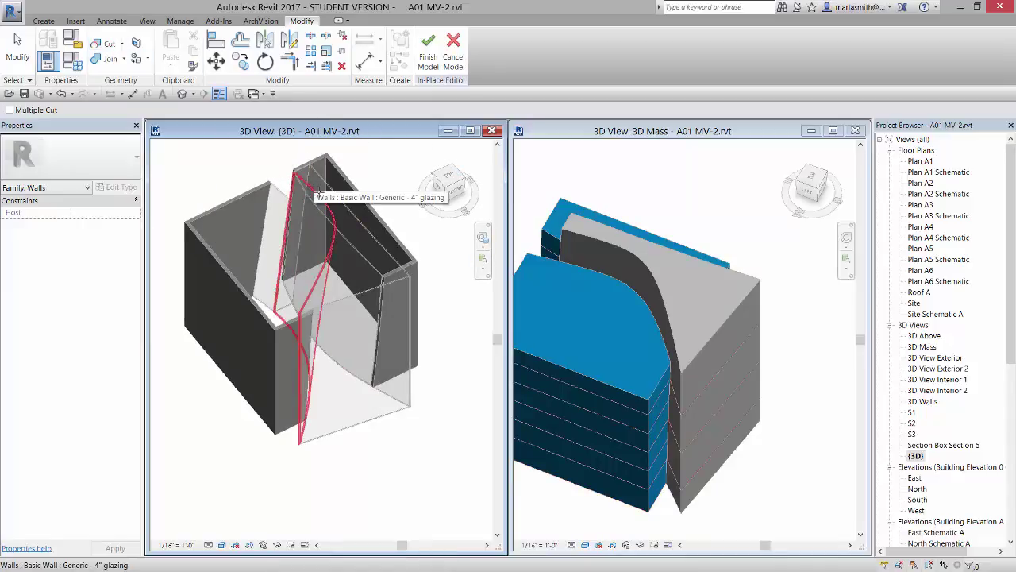
click(347, 243)
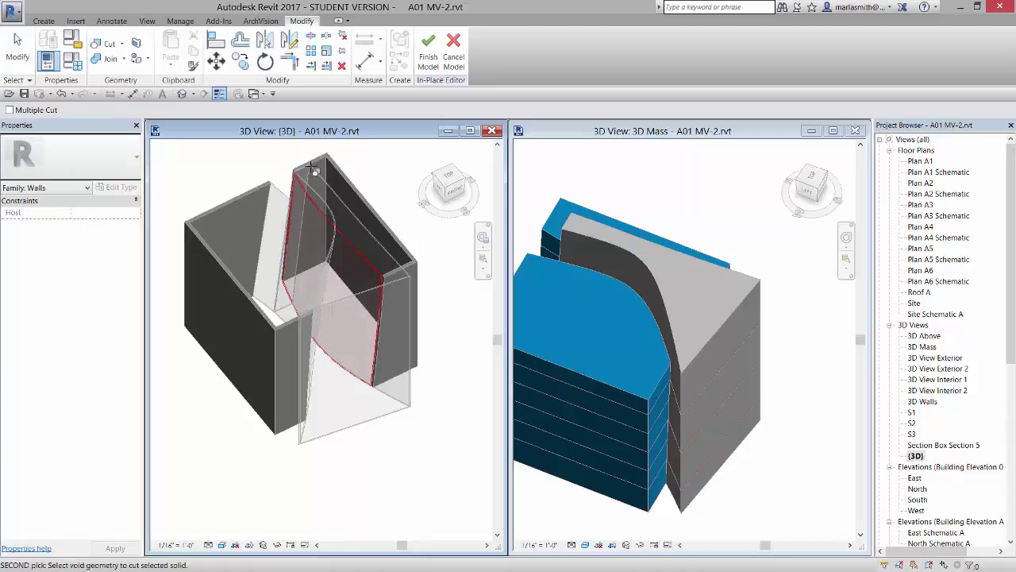
scroll(304, 403, down, 2)
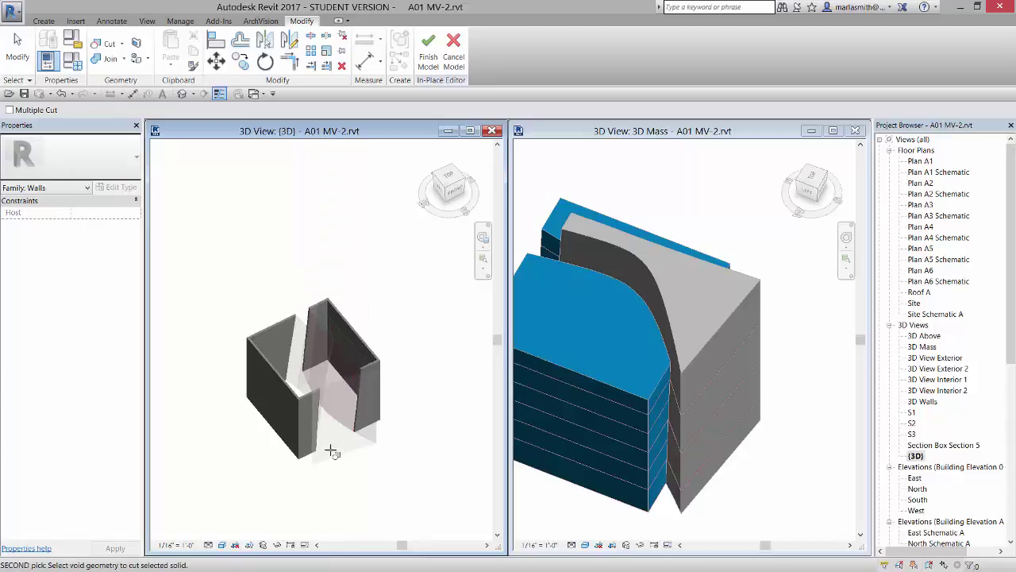
click(300, 383)
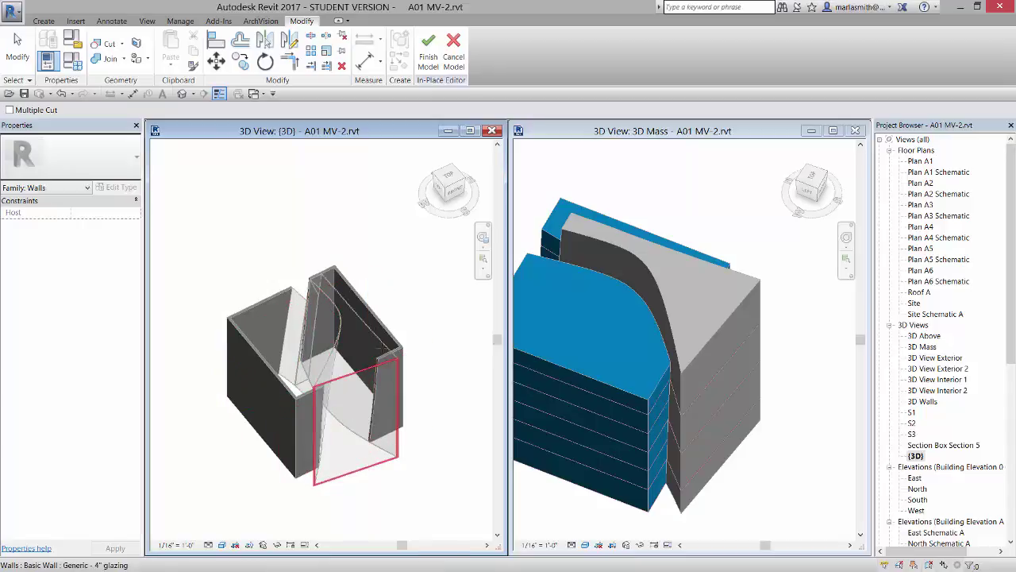
scroll(314, 285, up, 2)
scroll(315, 285, up, 4)
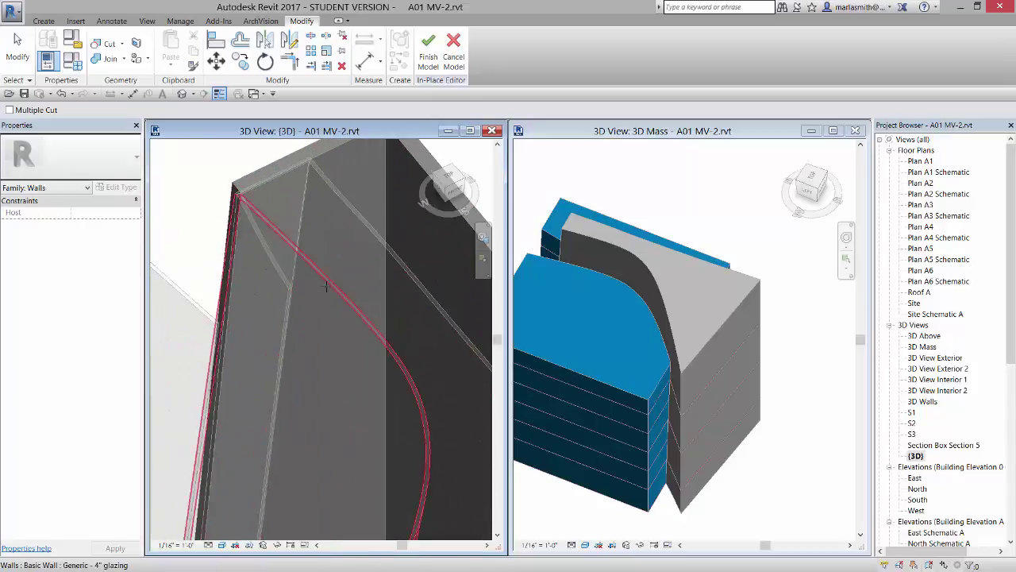
scroll(326, 283, down, 5)
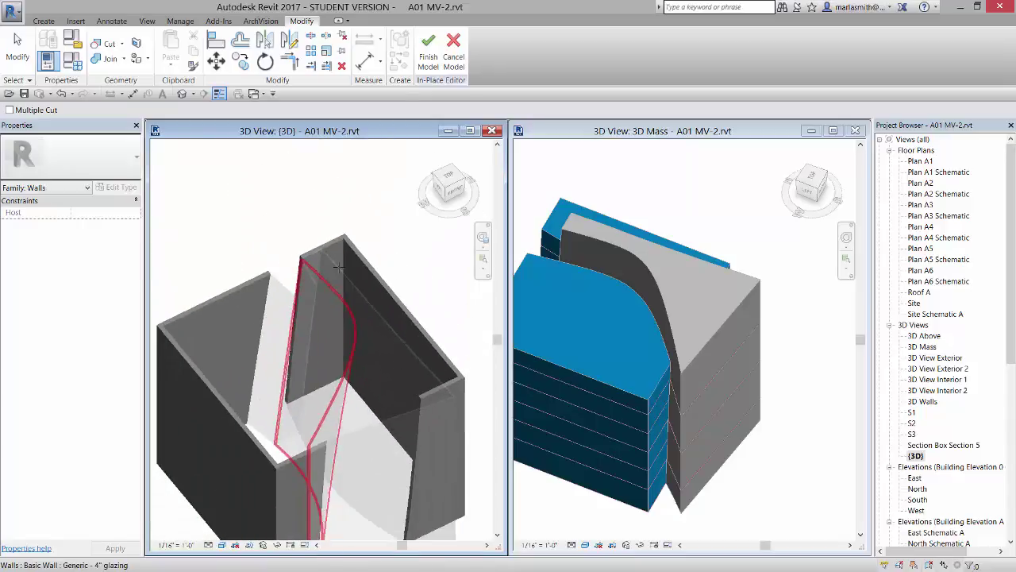
Finish the Void 1 in-place model and orbit the {3D} view to review the trimmed walls.
click(433, 53)
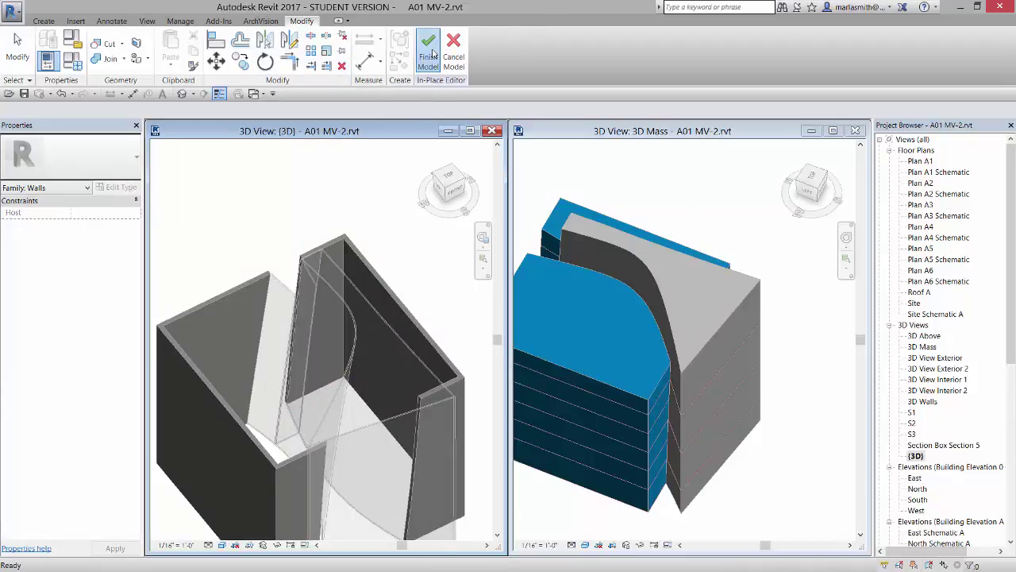
click(433, 53)
shift+middle_drag(314, 218, 447, 282)
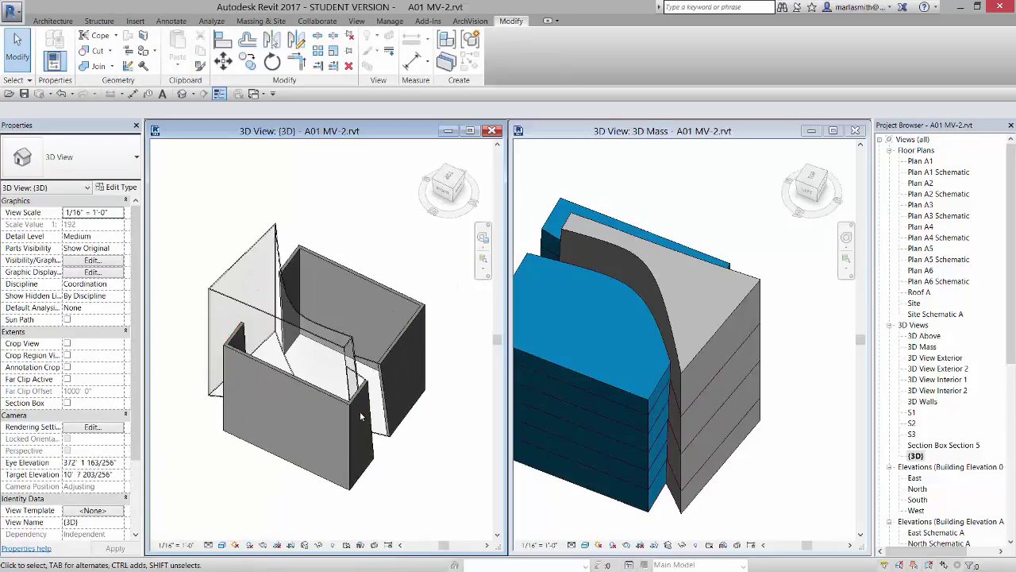
scroll(360, 412, up, 3)
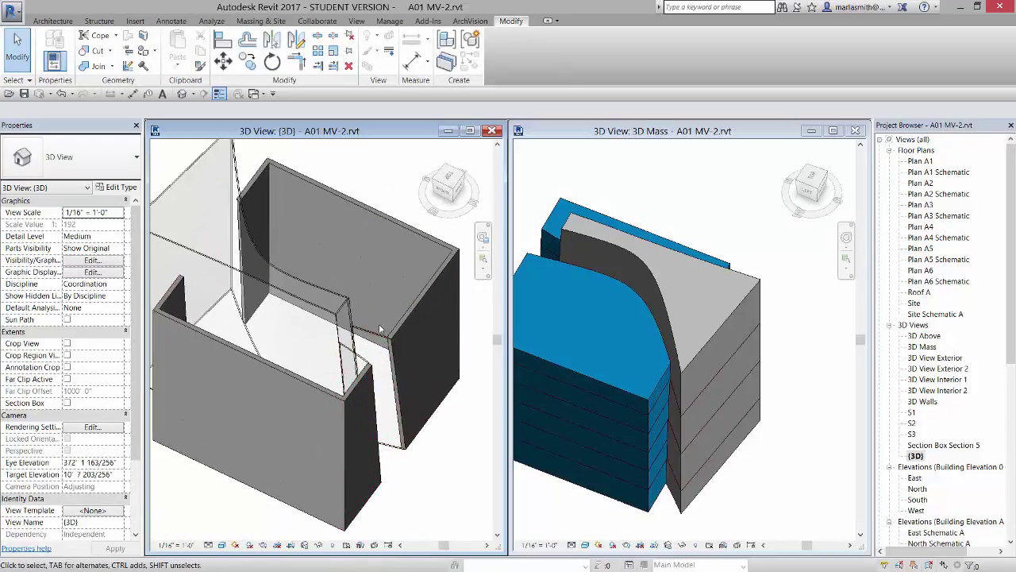
scroll(371, 295, down, 3)
scroll(371, 300, up, 1)
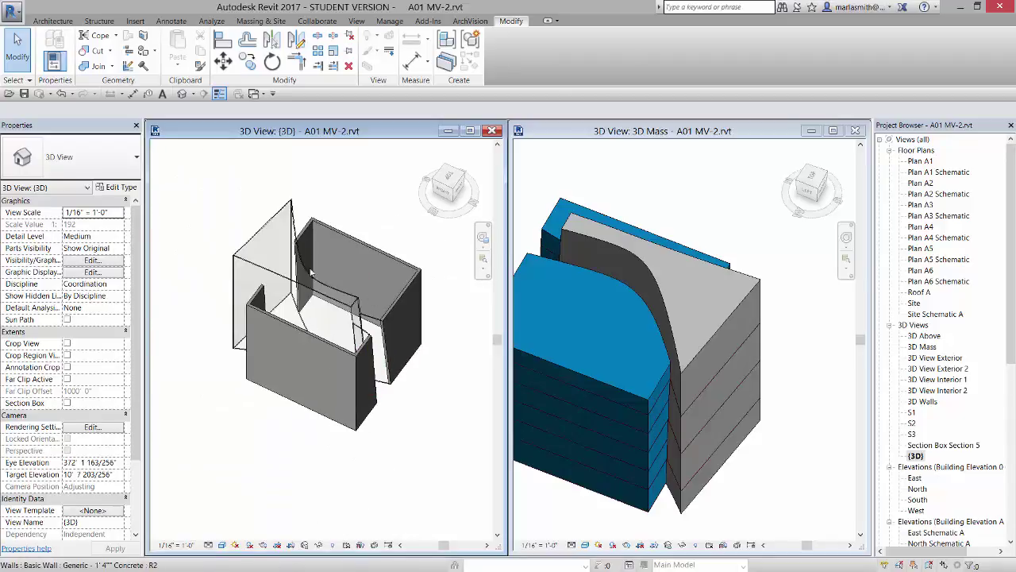
scroll(350, 199, up, 2)
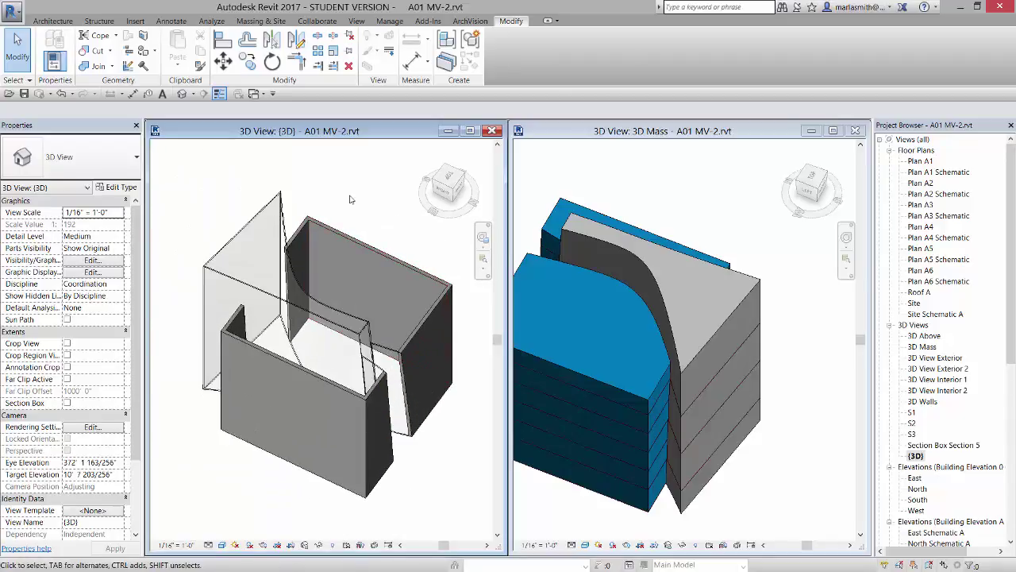